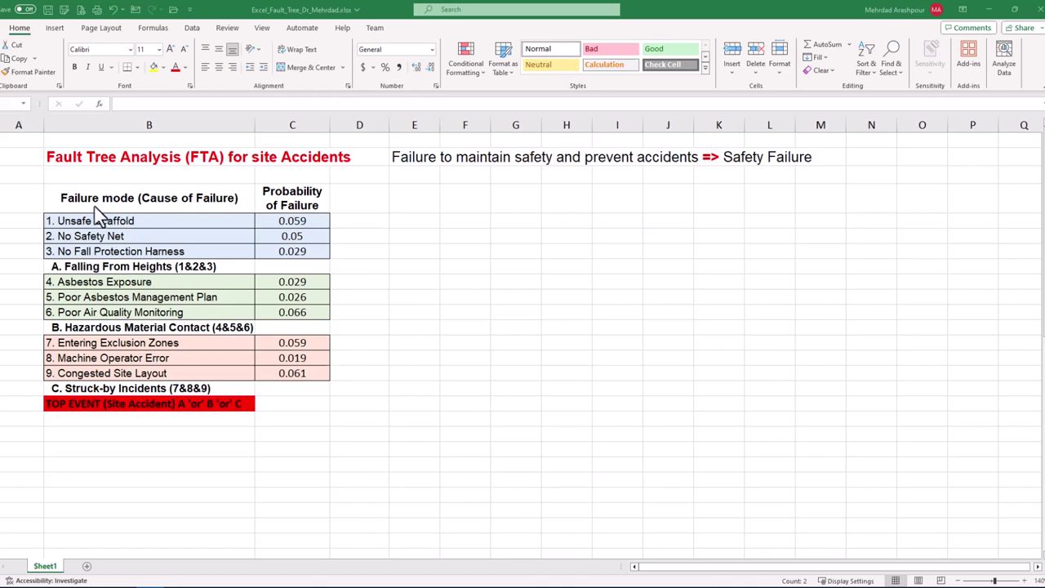
Step: Examine the worksheet title, the TOP EVENT logic between A, B and C, and the three intermediate event rows
click(1, 156)
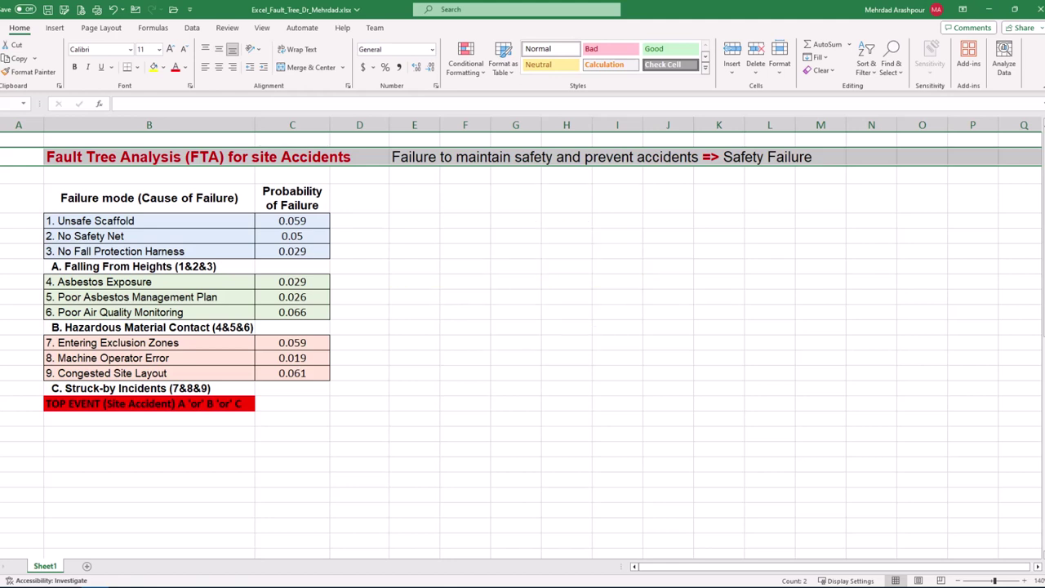
double_click(177, 403)
drag(177, 404, 245, 405)
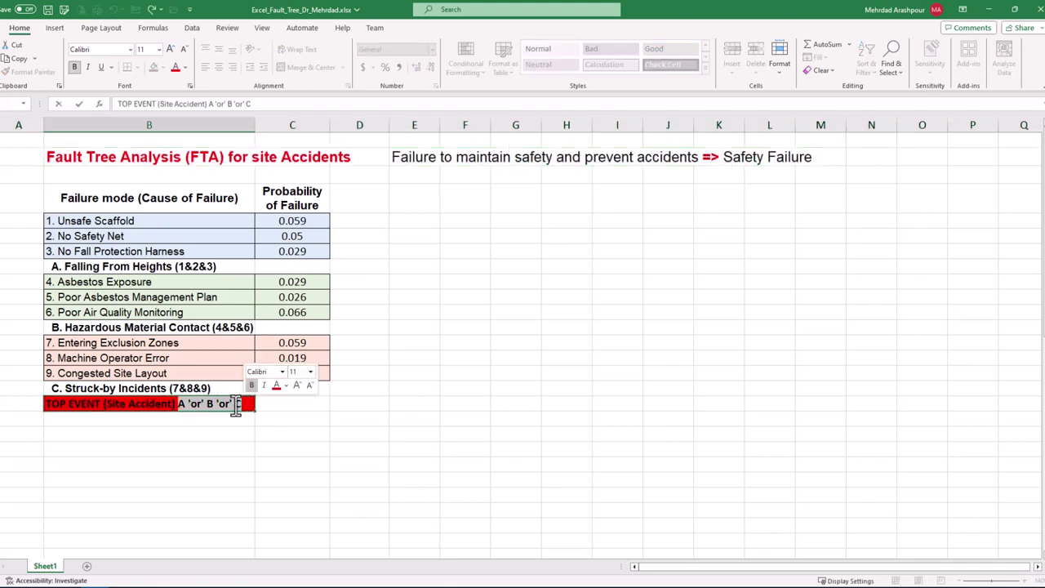
click(1, 267)
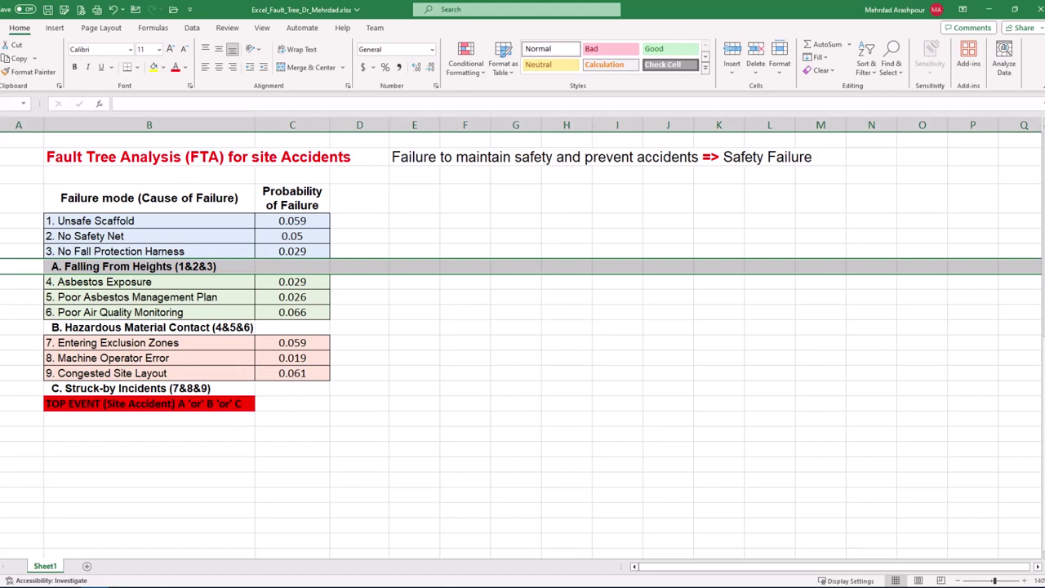
click(1, 327)
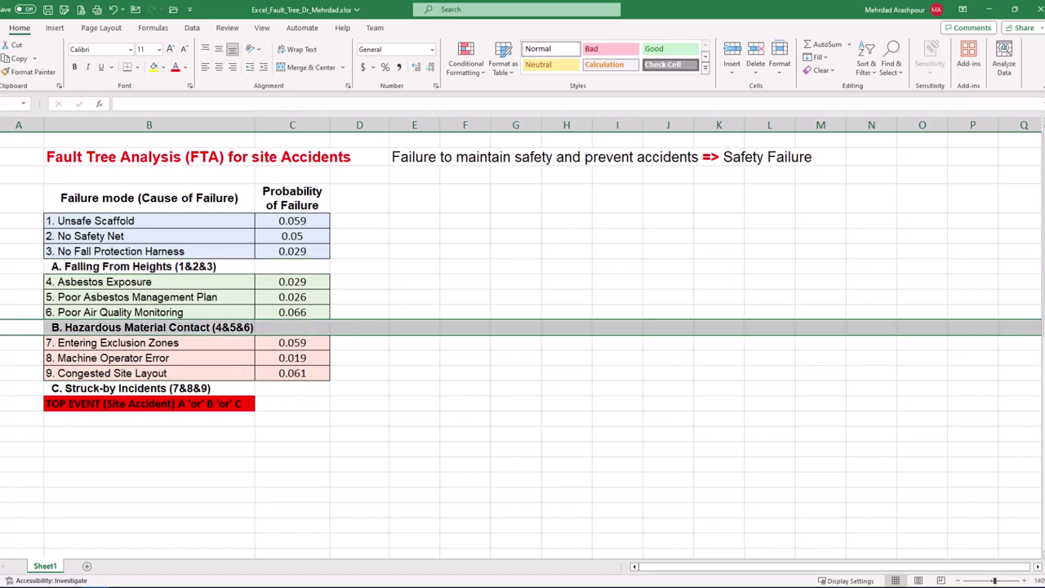
click(3, 387)
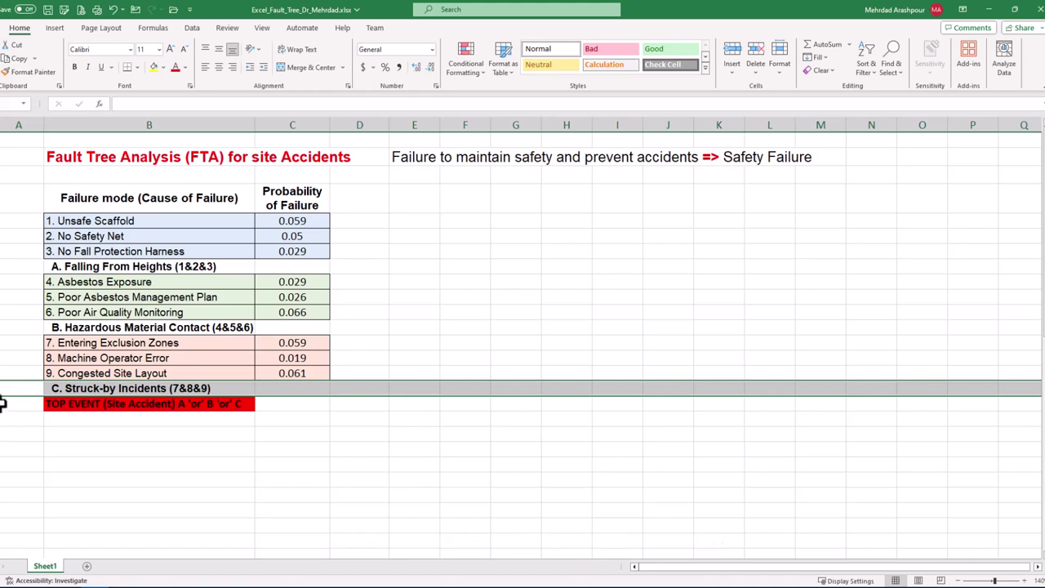
Step: Examine the 1&2&3 logic of Falling From Heights together with its three failure cause rows
click(9, 266)
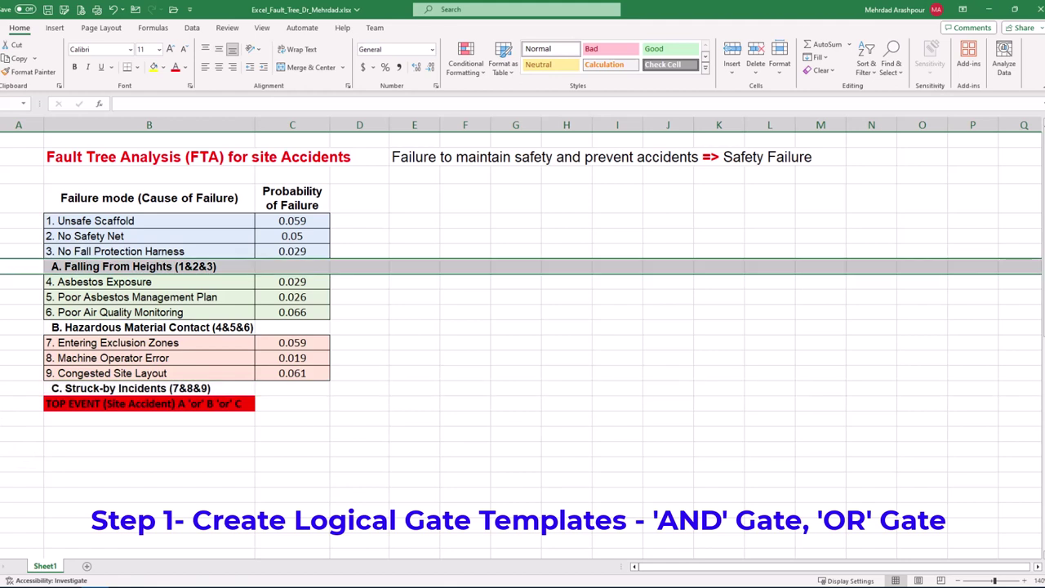
click(179, 266)
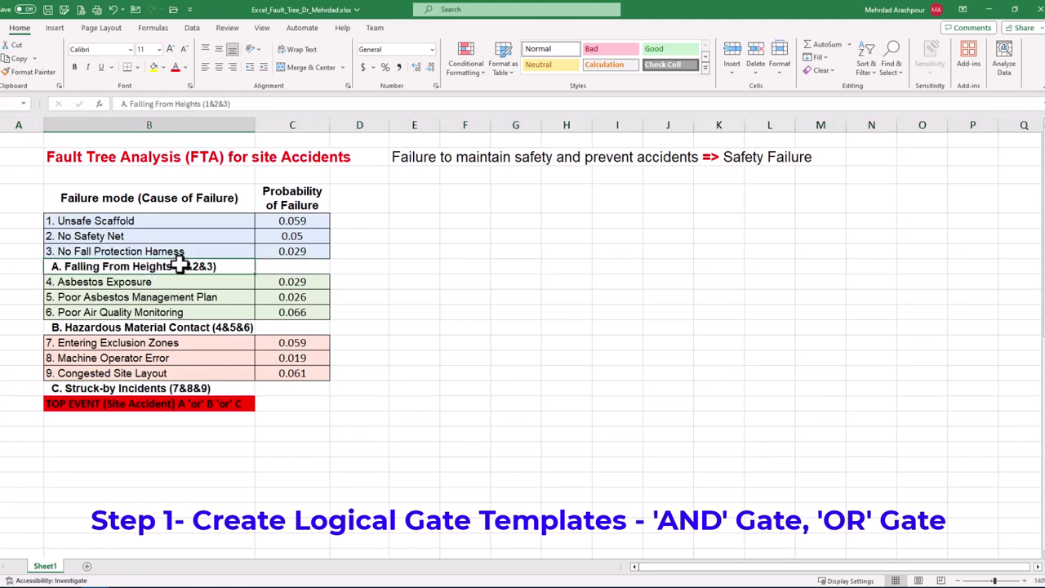
double_click(179, 266)
drag(179, 266, 215, 266)
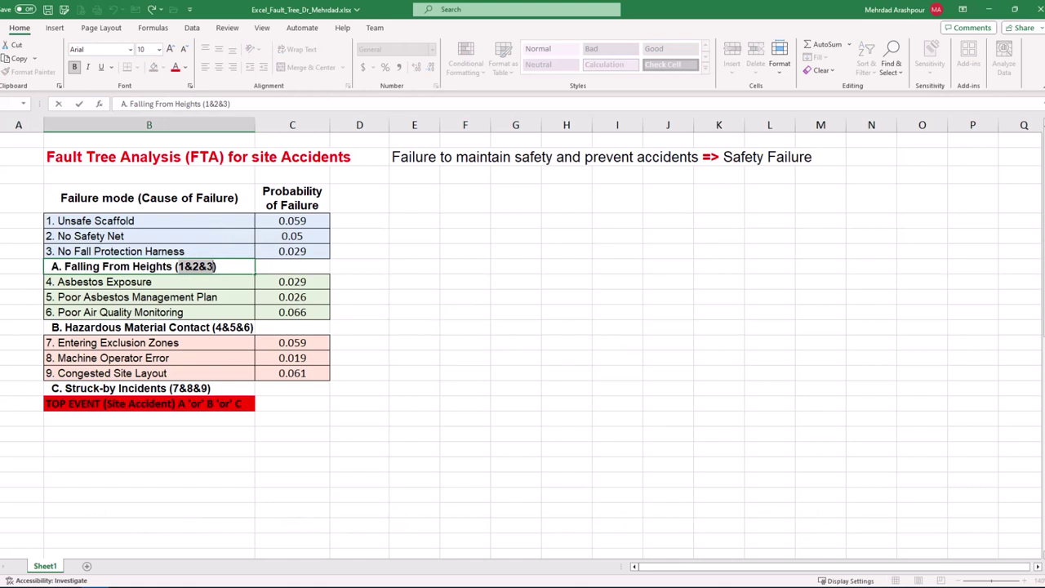
click(3, 220)
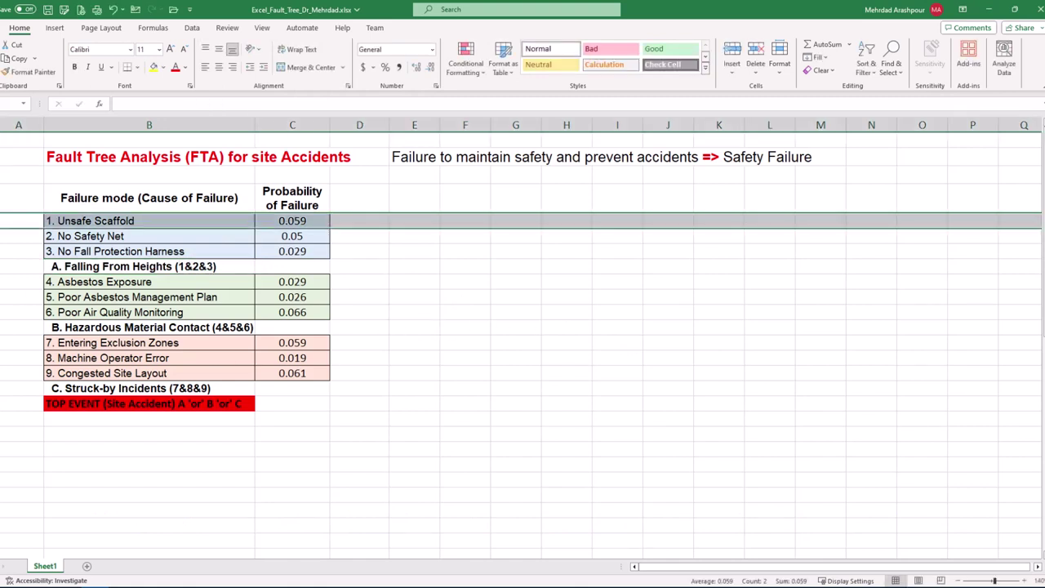
click(3, 236)
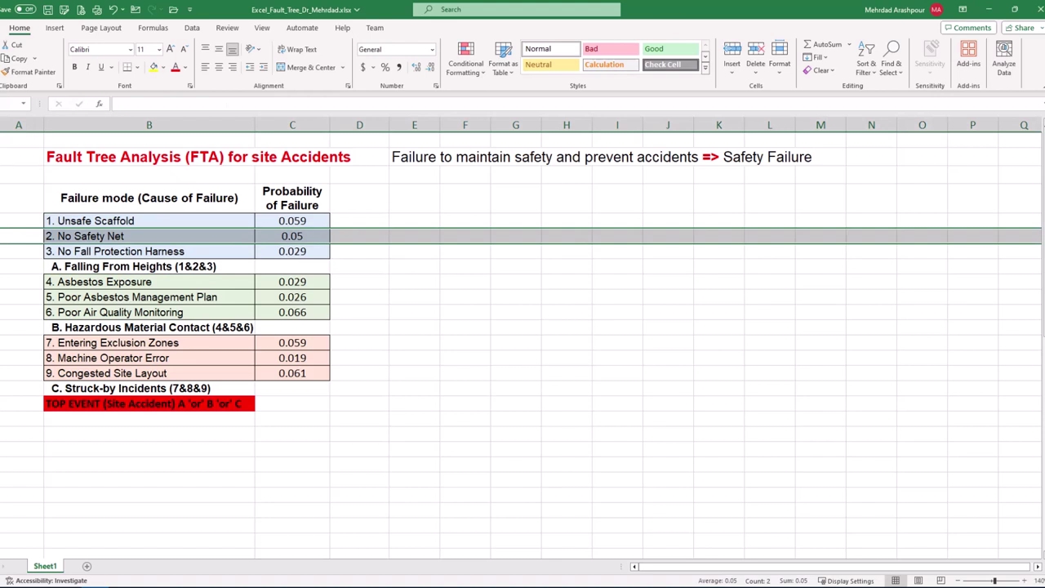
click(2, 251)
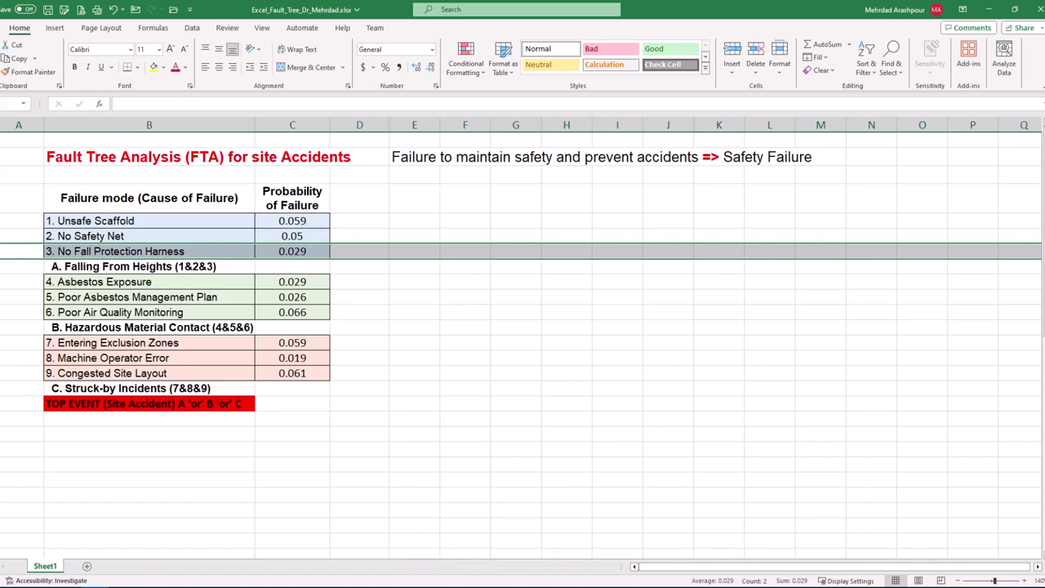
Step: Examine the 4&5&6 logic of Hazardous Material Contact together with its three failure cause rows
double_click(221, 327)
drag(215, 327, 253, 327)
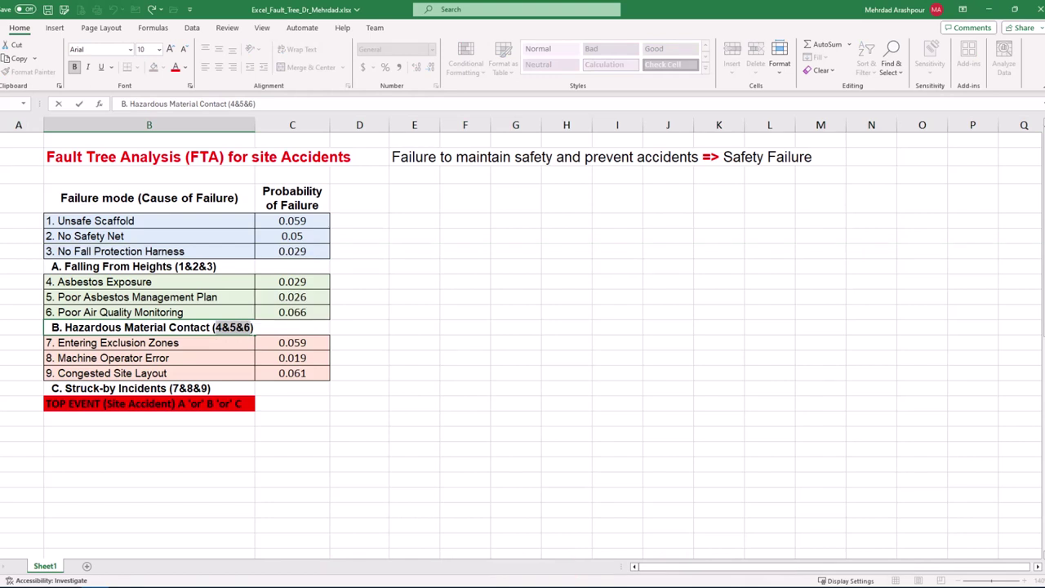
click(2, 282)
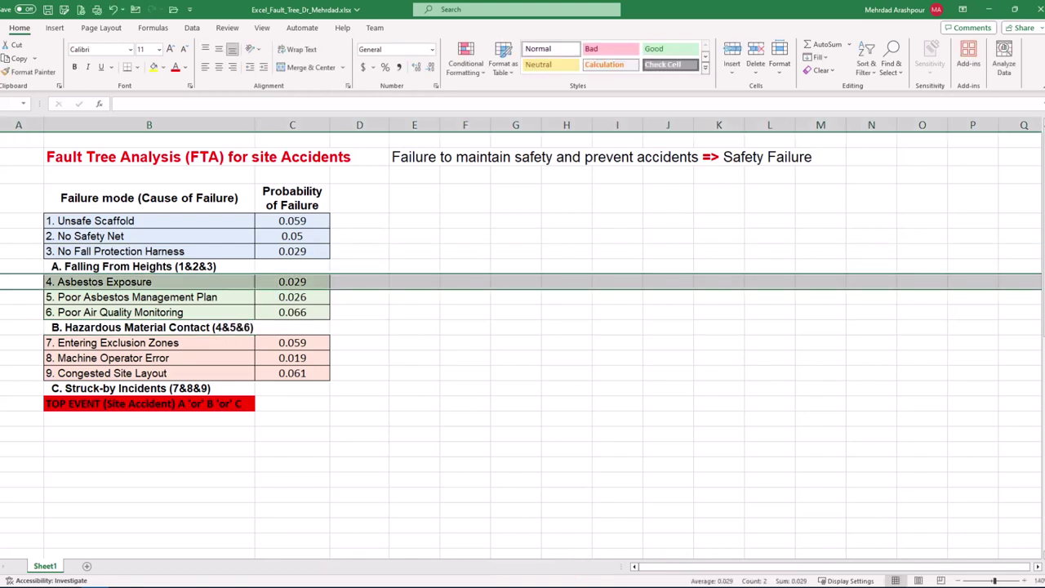
click(1, 297)
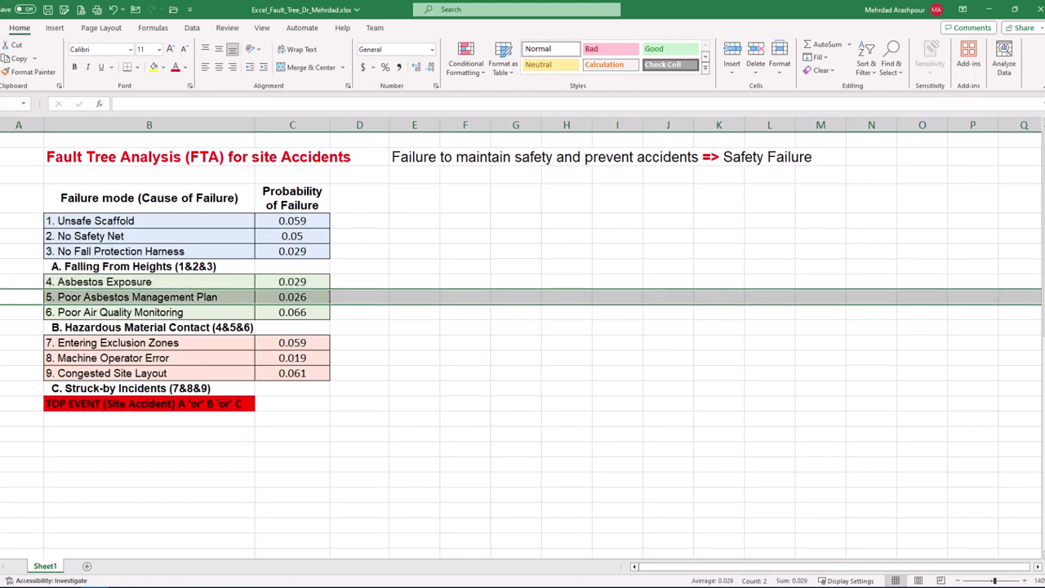
click(2, 312)
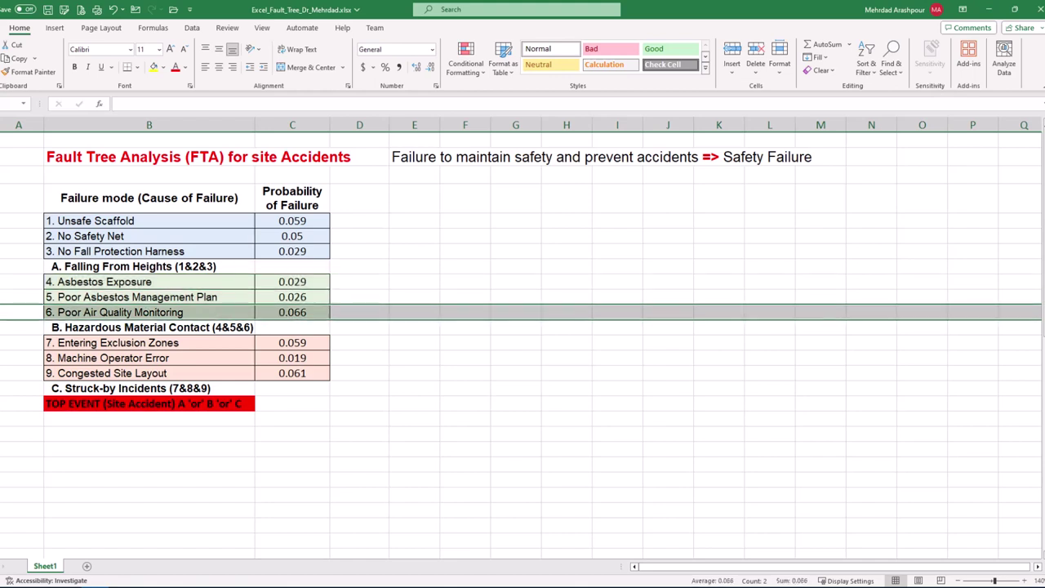
Step: Examine the 7&8&9 logic of Struck-by Incidents together with its three failure cause rows
double_click(179, 387)
drag(171, 389, 209, 388)
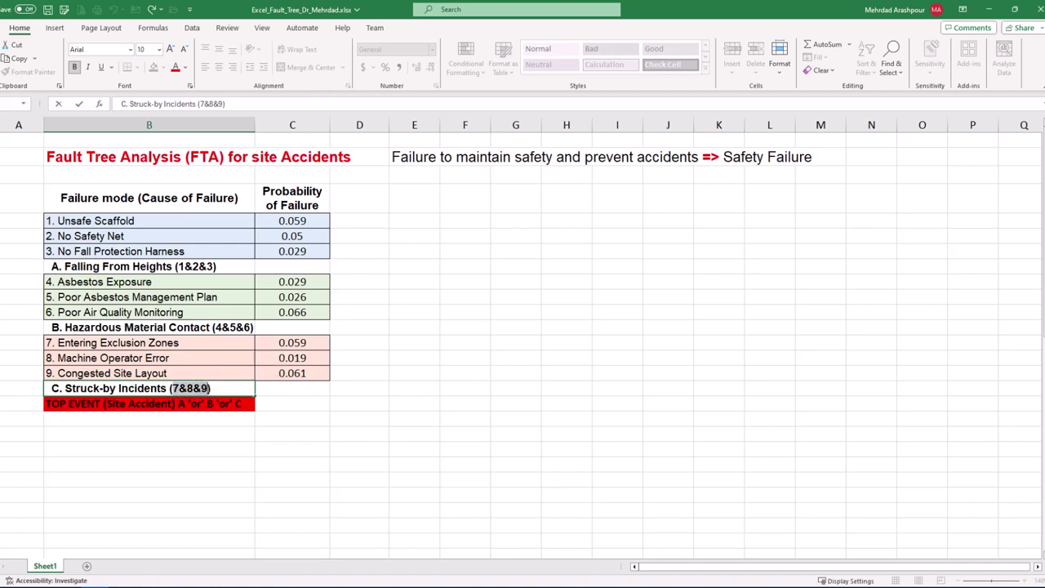
click(2, 342)
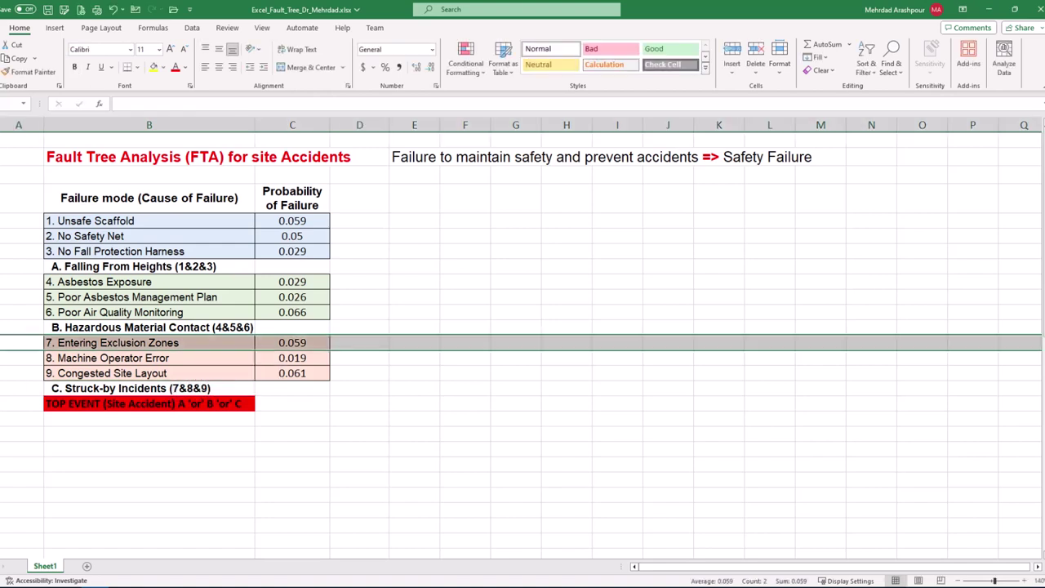
click(2, 358)
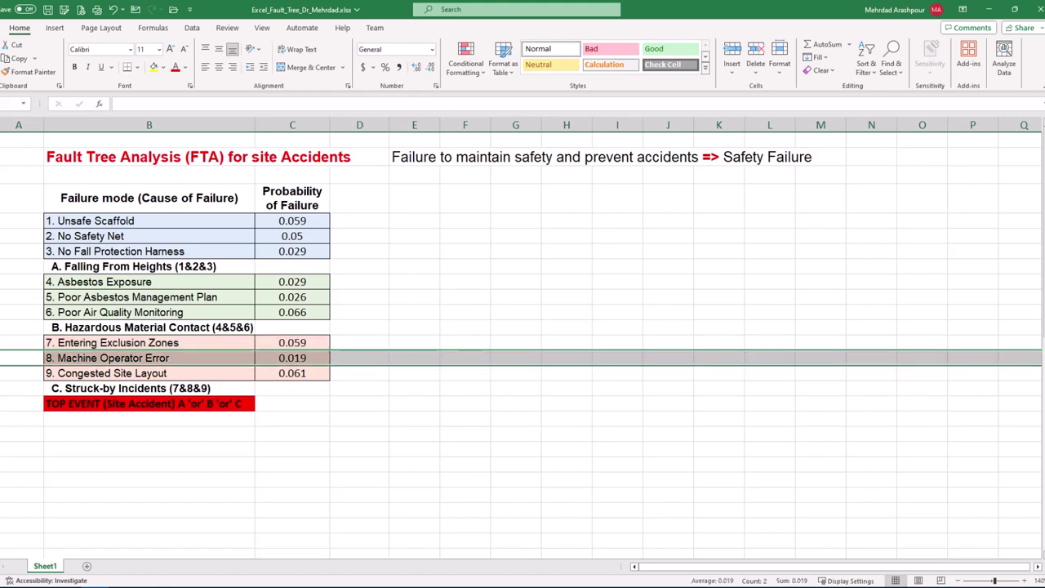
click(2, 373)
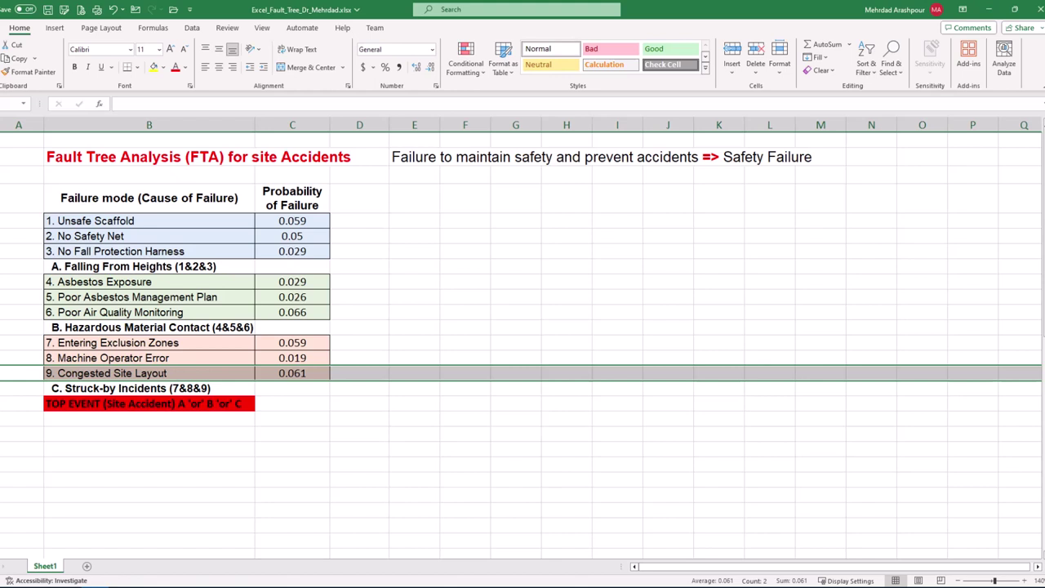
Step: Insert a flowchart Delay shape about 1.5 by 1.4 cm beside the table, label it AND, and rotate it so its rounded side faces up
click(54, 26)
click(129, 72)
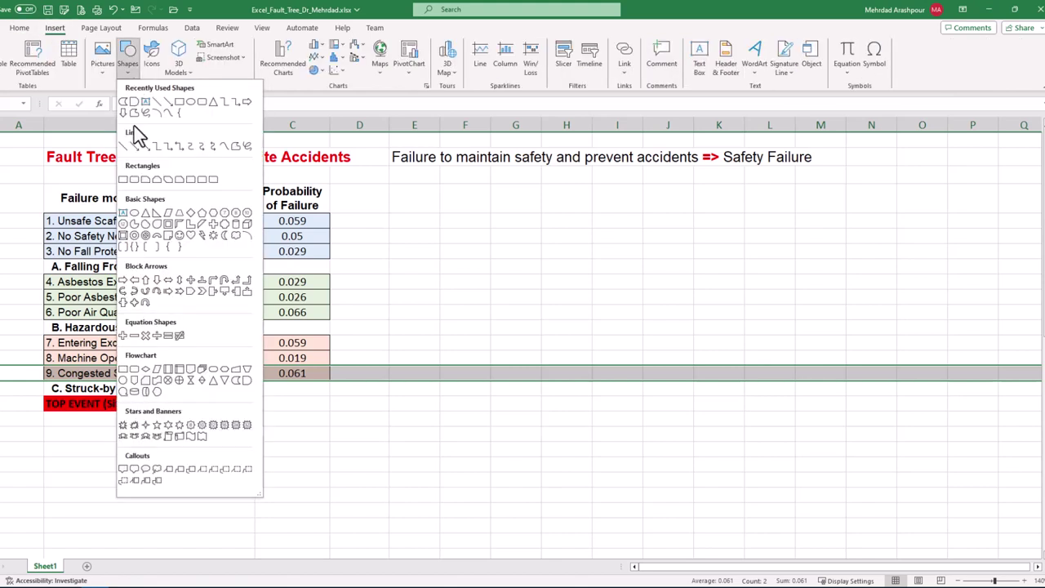
click(248, 379)
drag(373, 256, 416, 295)
text(AND)
drag(394, 235, 363, 273)
Step: Rotate all text inside the AND gate shape so that the label reads horizontally
right_click(415, 283)
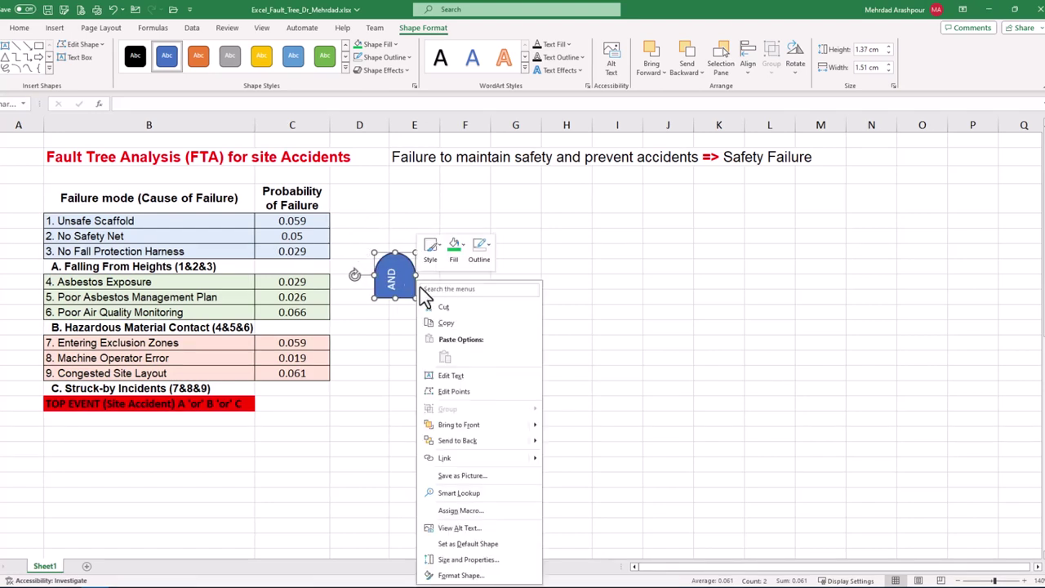
click(461, 575)
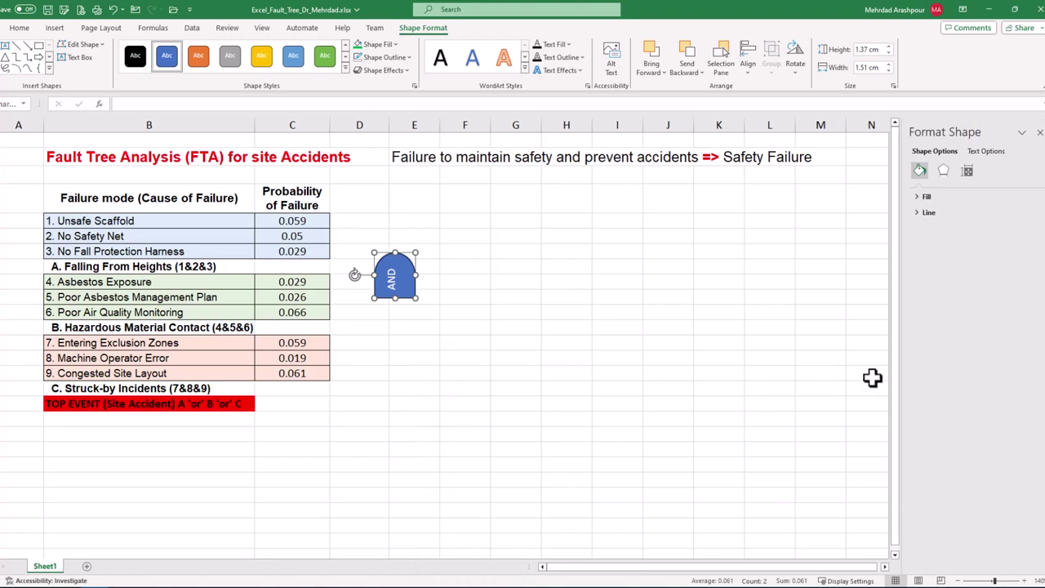
click(1004, 153)
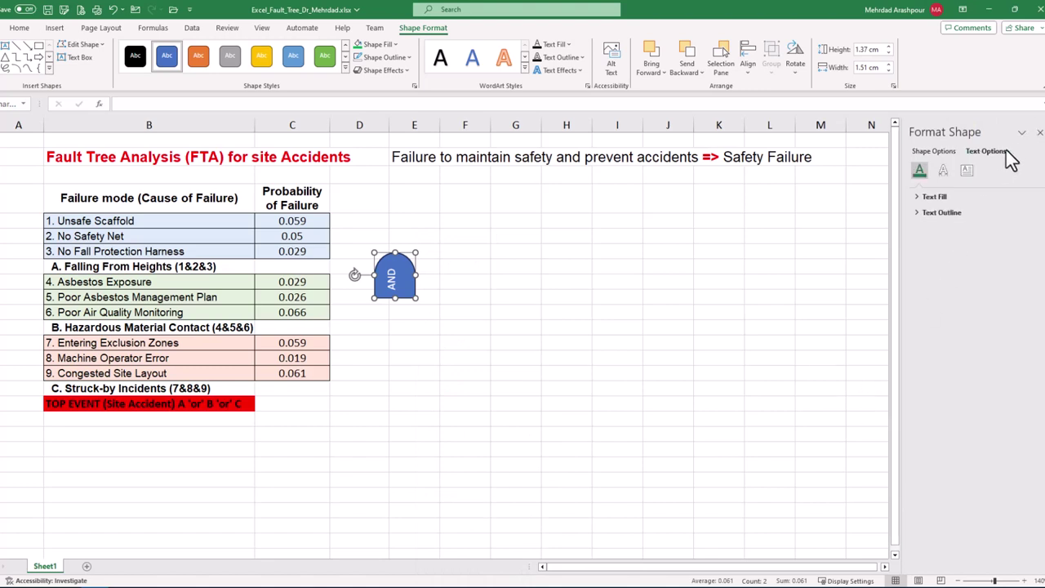
click(968, 171)
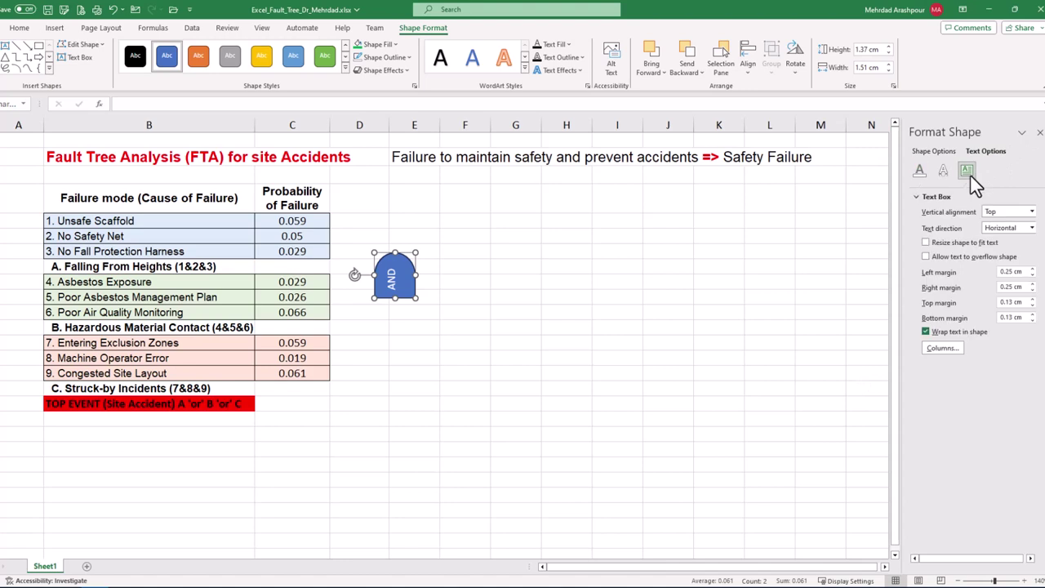
click(1028, 227)
click(1017, 289)
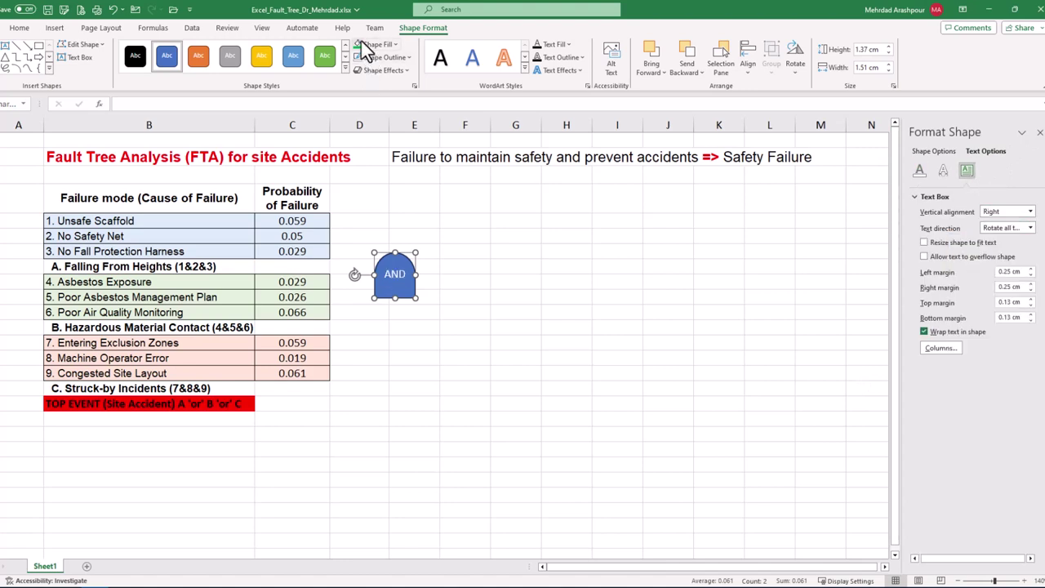
Step: Format the AND gate with a green fill and bold white text, and duplicate it downwards to make three AND gates
click(361, 45)
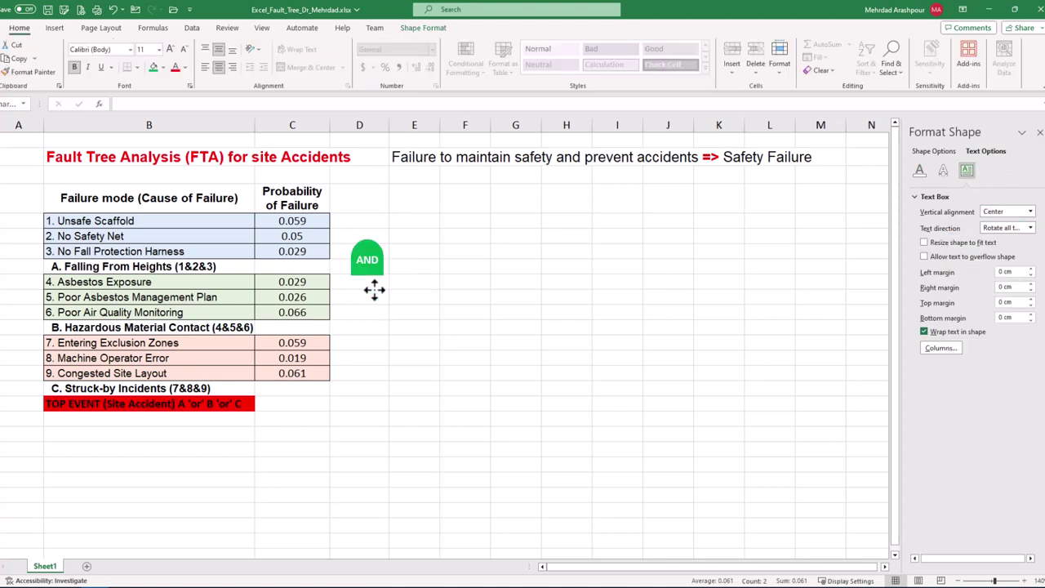
drag(373, 289, 376, 295)
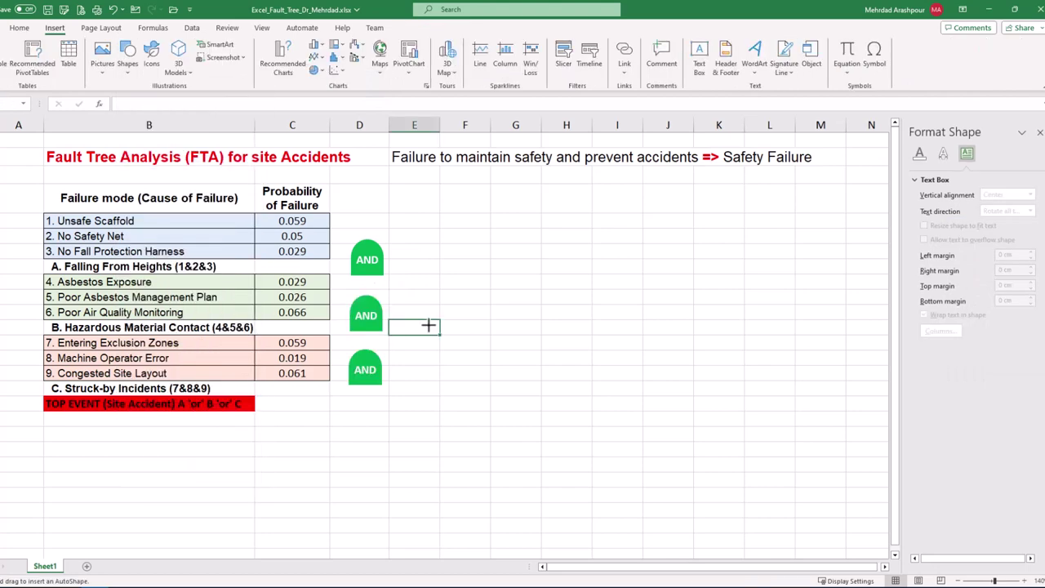
Step: Draw a flowchart Stored Data shape labelled OR, rotate it so its convex side faces up, and make its text read horizontally
mouse_move(454, 294)
mouse_down()
mouse_move(461, 315)
mouse_move(495, 329)
mouse_move(500, 311)
mouse_up()
text(OR)
drag(477, 275, 498, 313)
click(1030, 228)
click(1012, 324)
Step: Shorten the OR gate and format it with centred bold white text, a plain blue fill and no outline
click(18, 28)
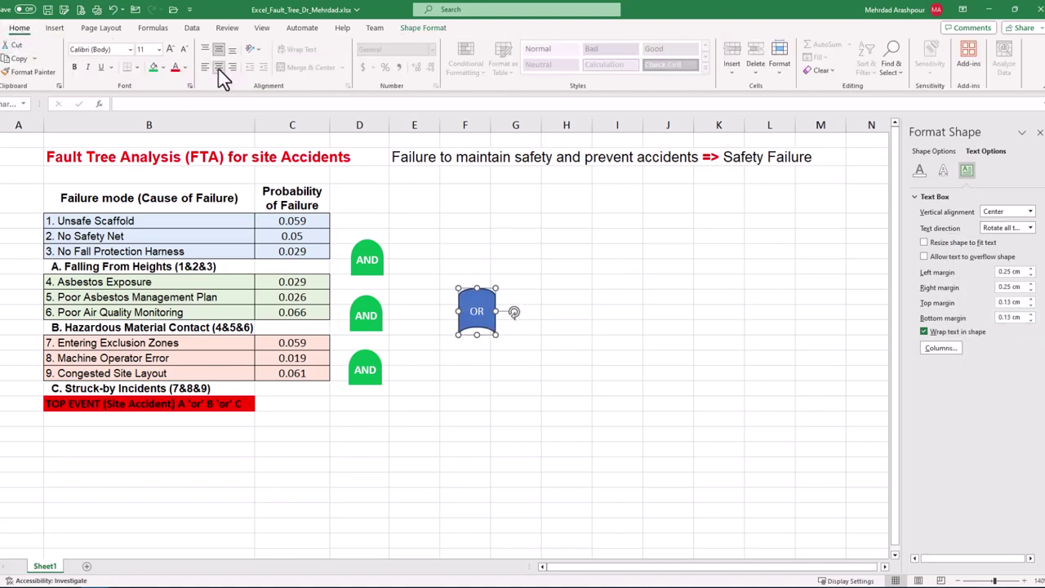
drag(478, 334, 477, 320)
click(422, 27)
click(18, 27)
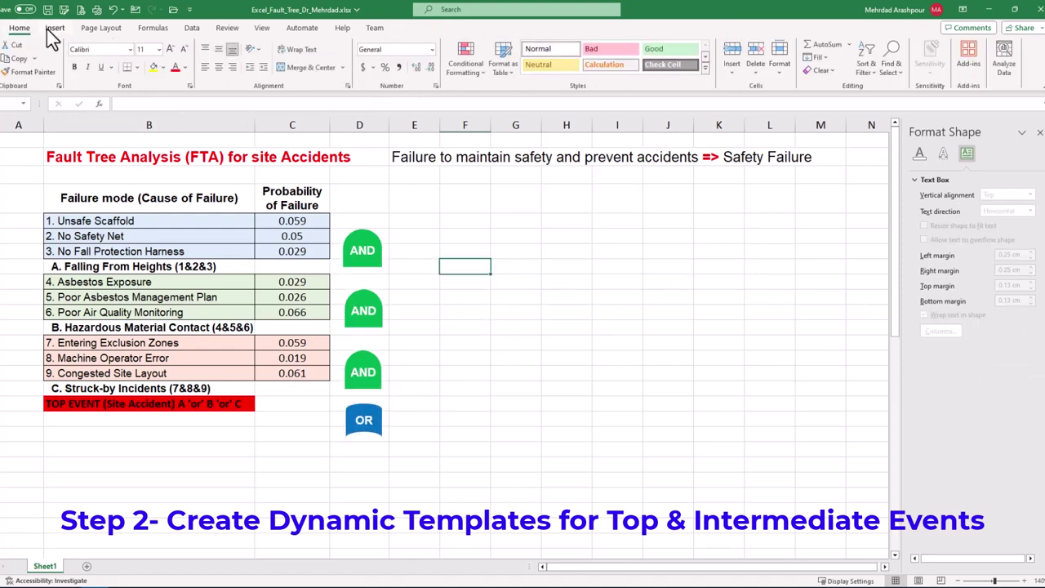
Step: Draw a rectangle about 3.9 cm wide and 1.4 cm high across columns F to H as the event box template
click(53, 30)
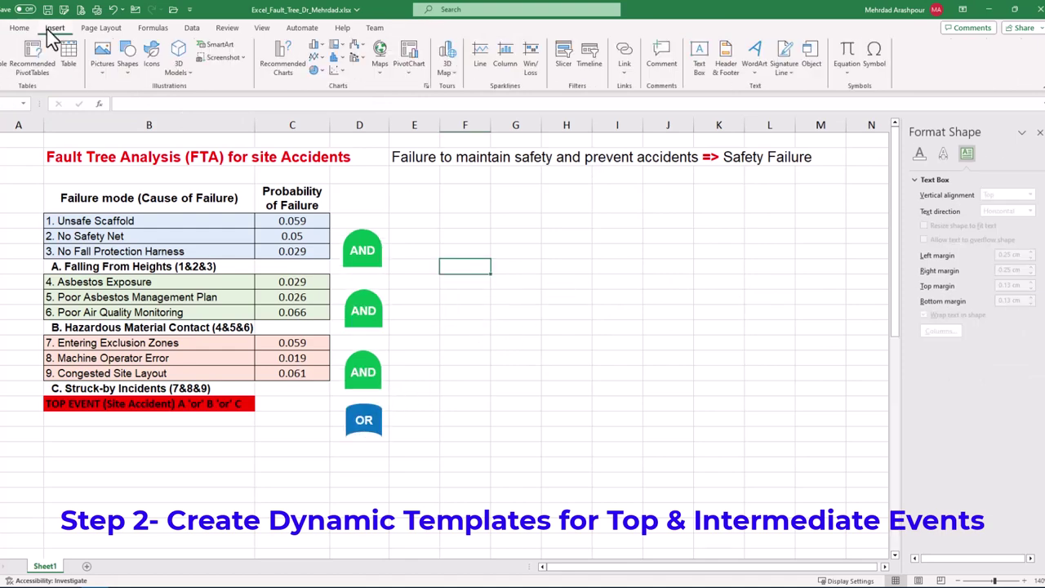
click(131, 72)
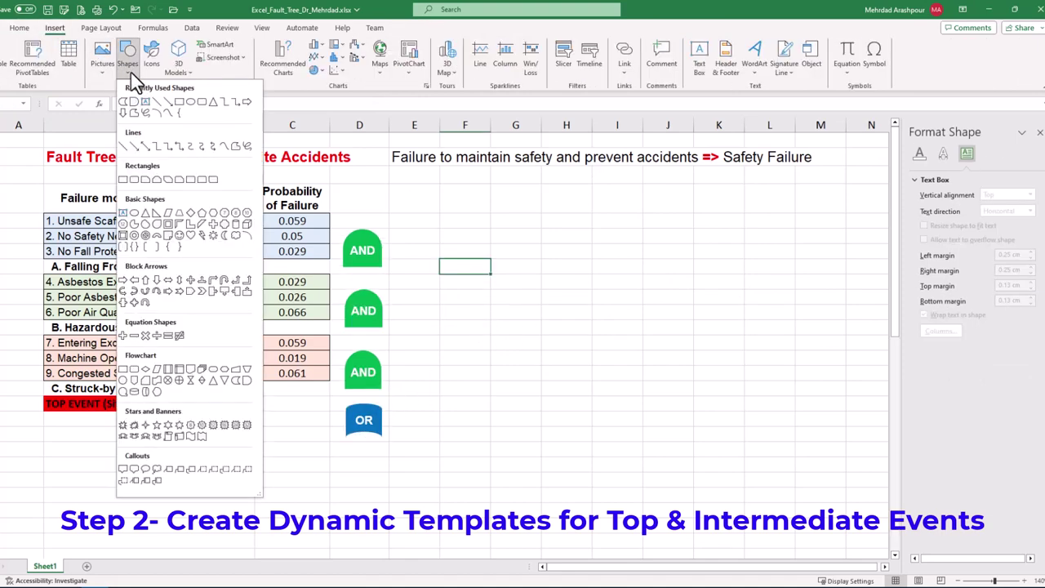
click(178, 101)
drag(472, 209, 591, 253)
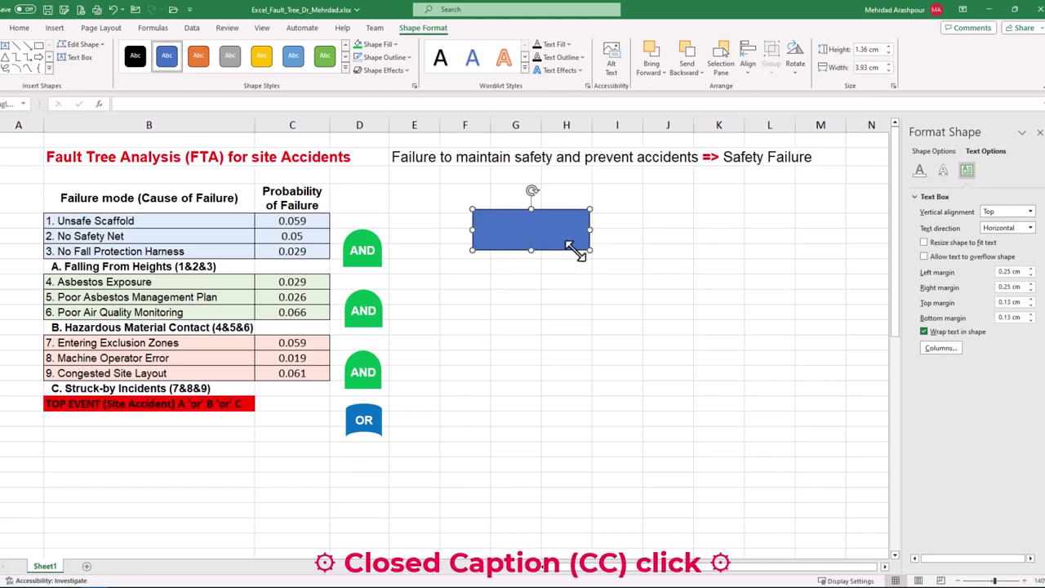
Step: Link the event box's text to the top event cell B17 and fill the box with red
click(567, 281)
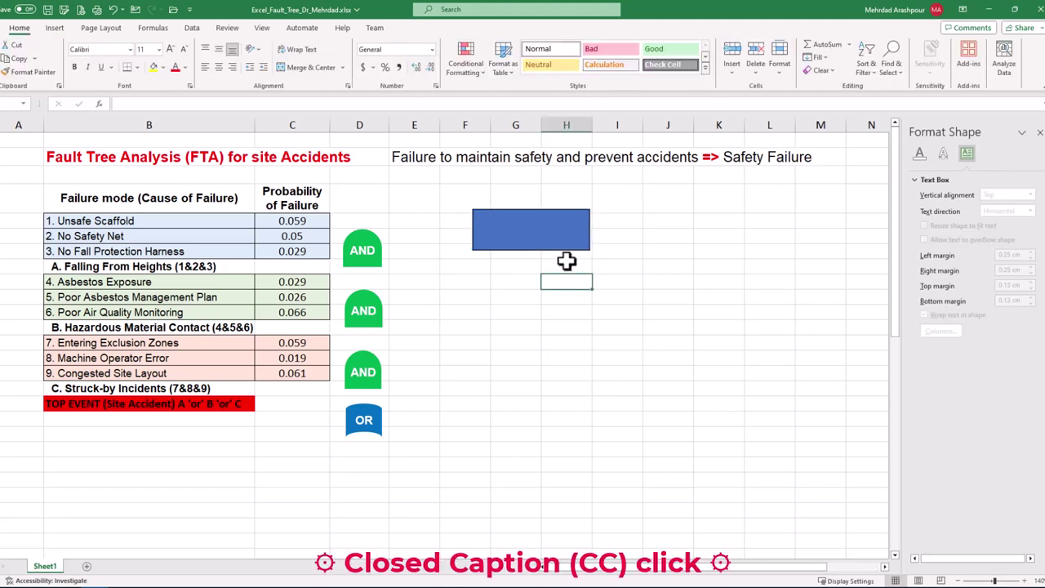
click(564, 249)
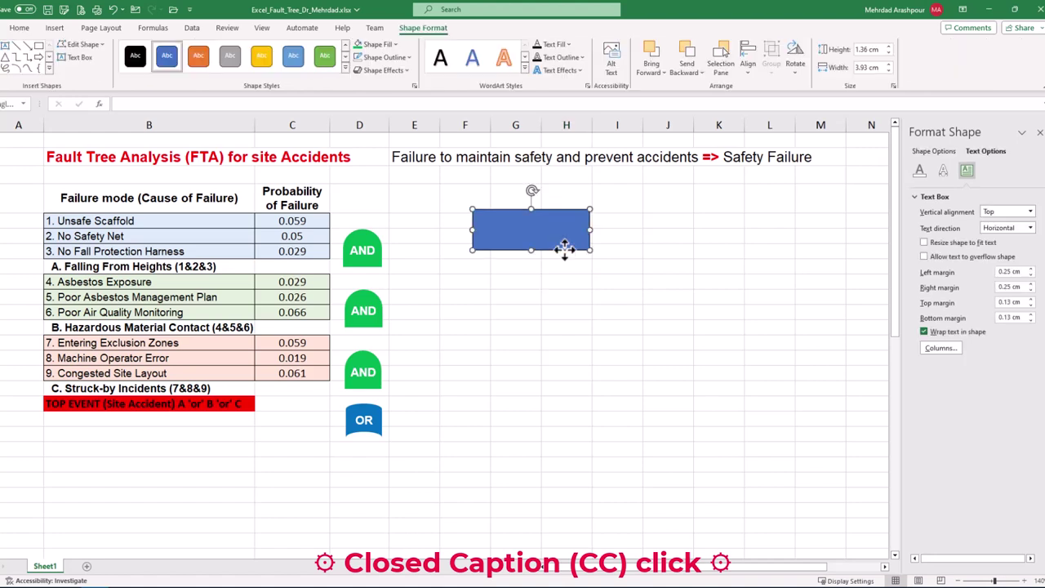
click(124, 107)
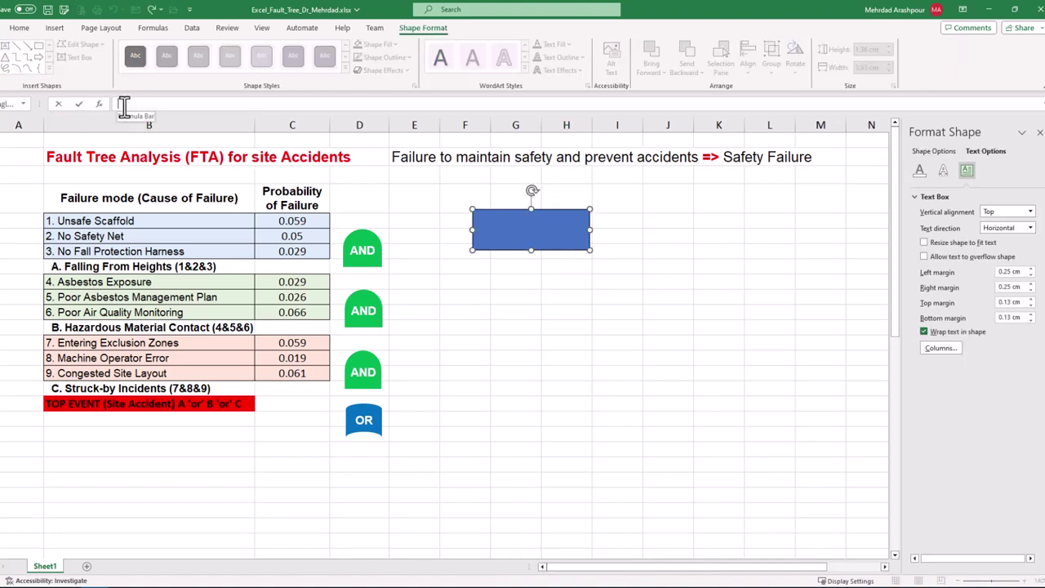
text(=)
click(183, 403)
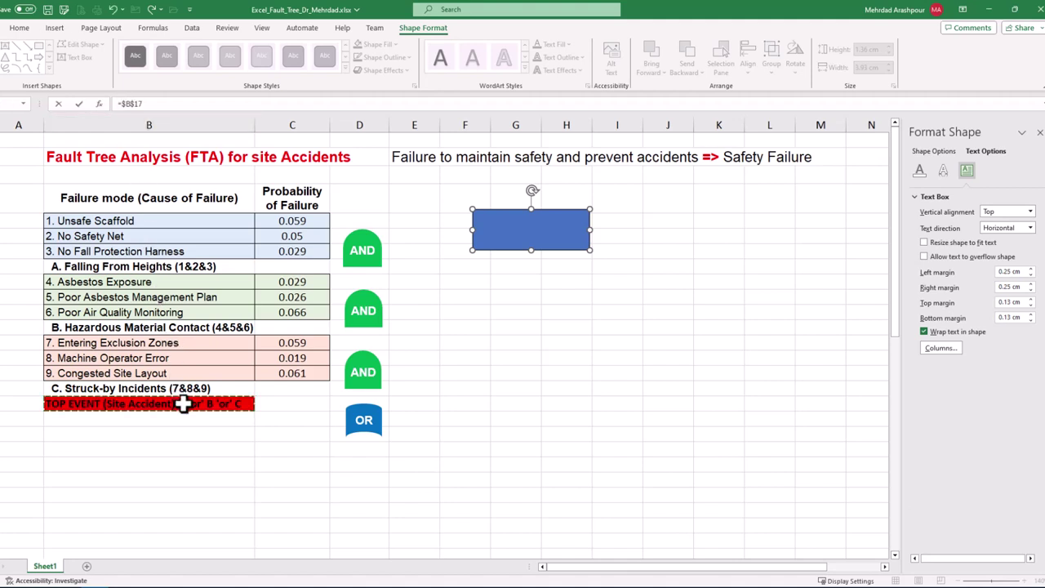
key(Return)
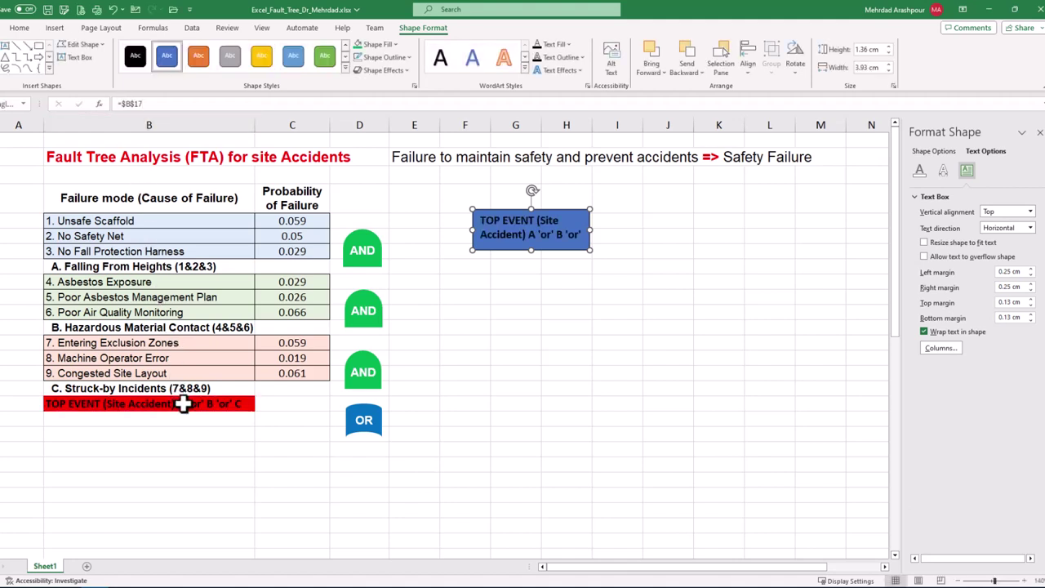
click(383, 44)
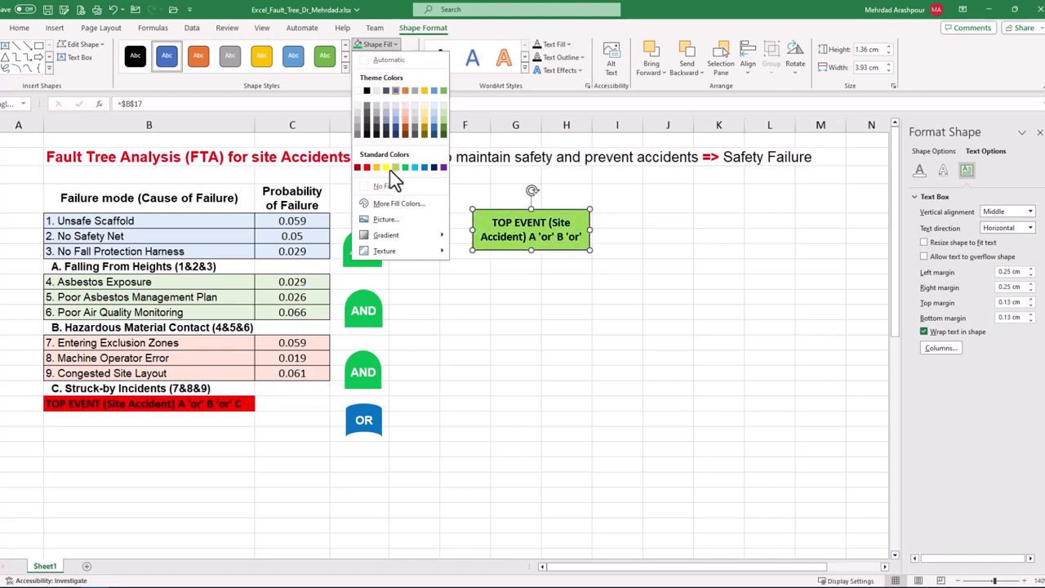
click(367, 167)
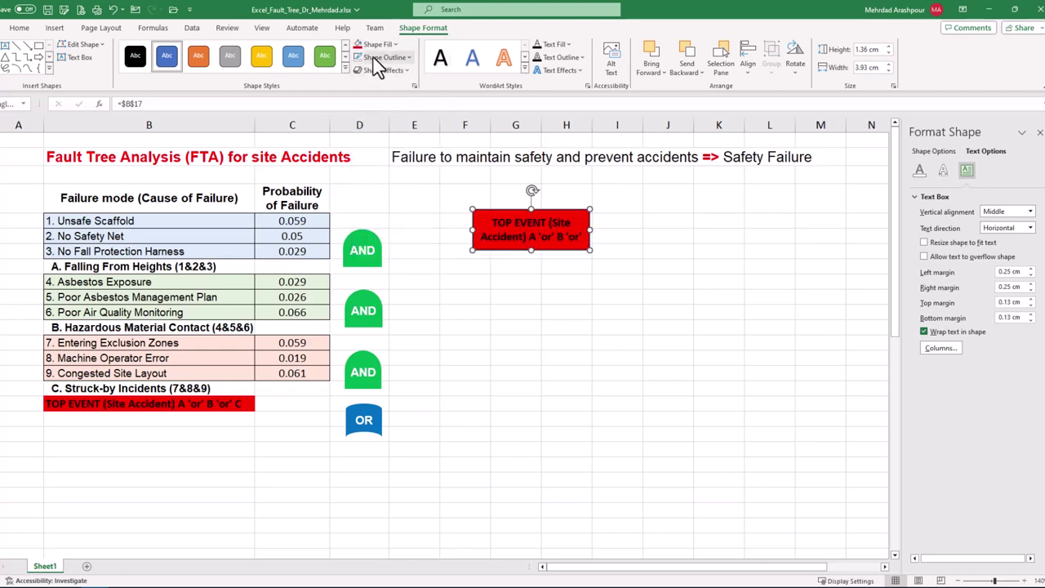
key(Escape)
Step: Draw a rectangle about 3.6 cm wide and 1.3 cm high across columns E to G, below the top event box
click(54, 27)
click(122, 66)
click(179, 113)
drag(415, 334, 525, 373)
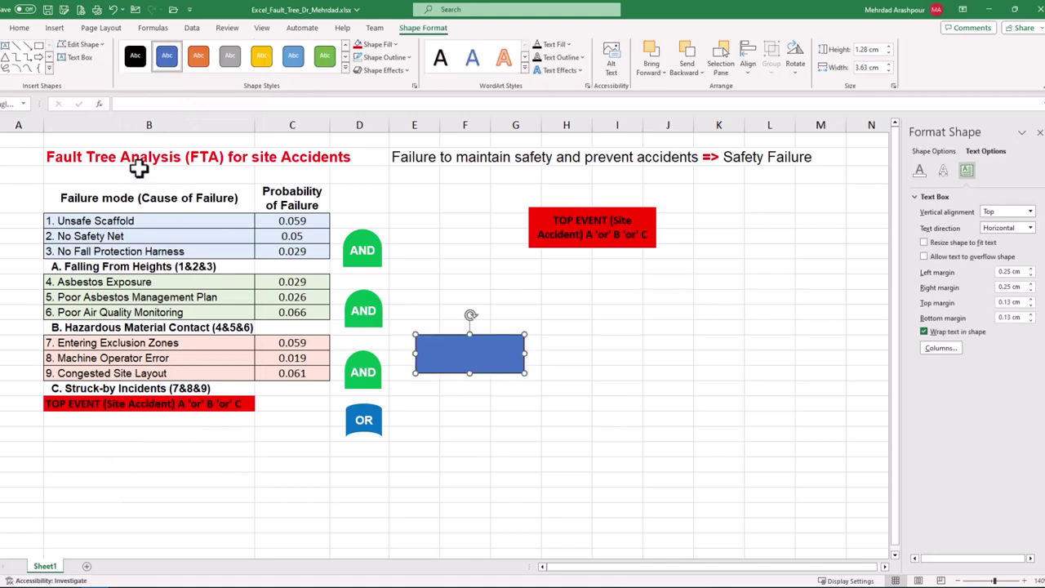
Step: Link the new rectangle's text to cell B8, the Falling From Heights event, and fill it with orange
click(140, 105)
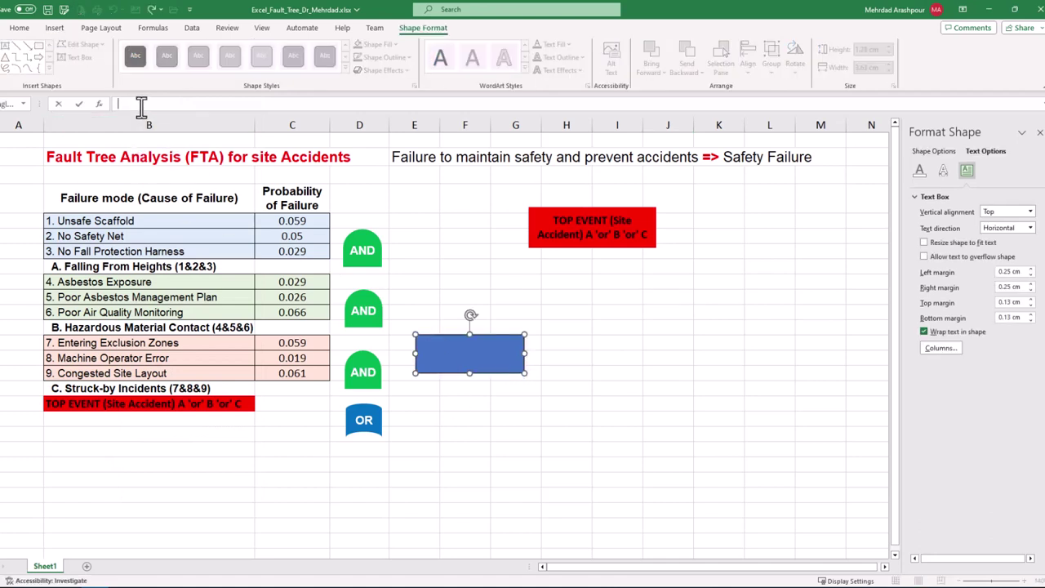
text(=)
click(154, 266)
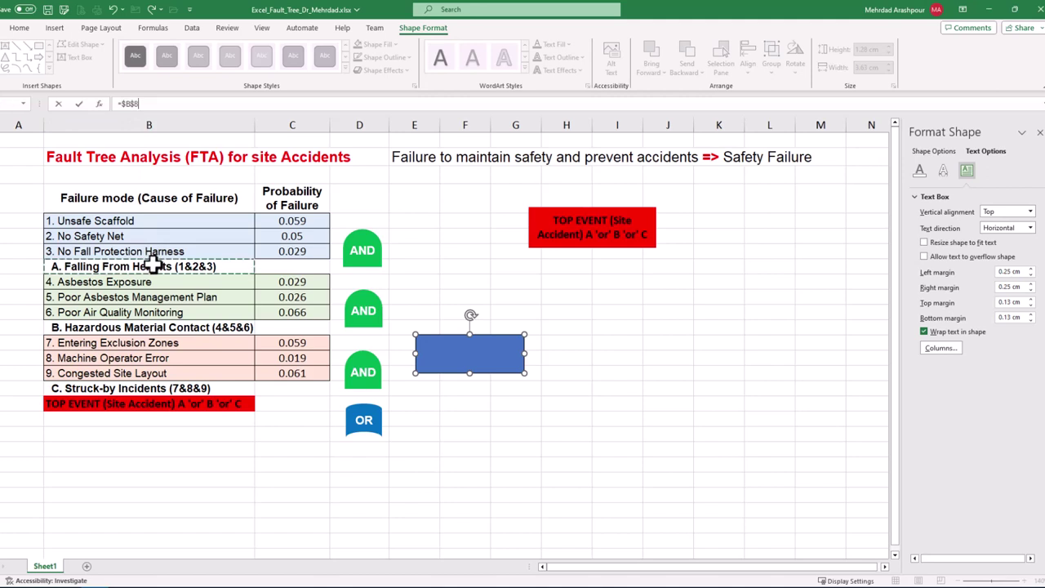
key(Return)
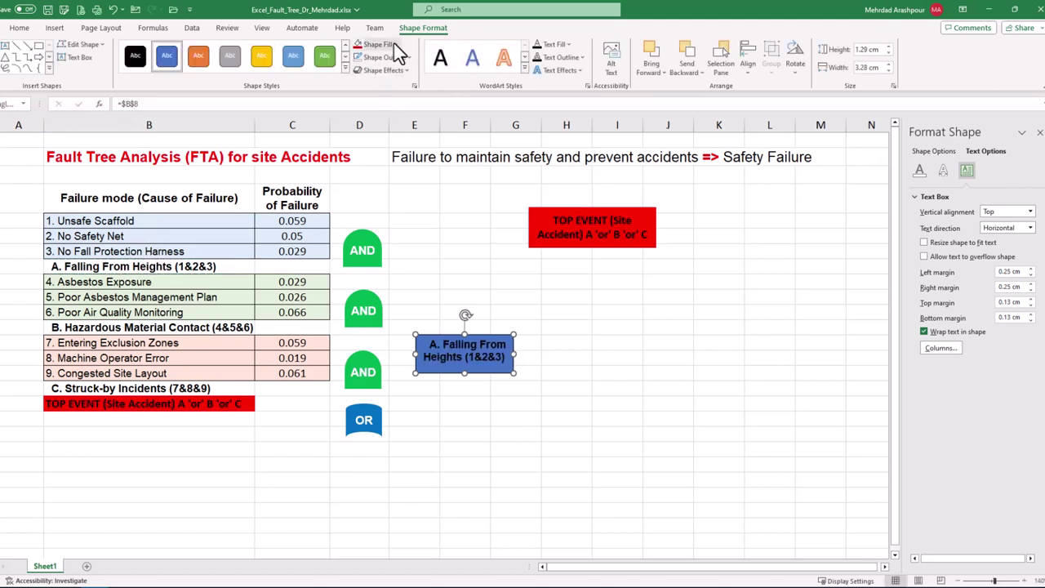
click(395, 45)
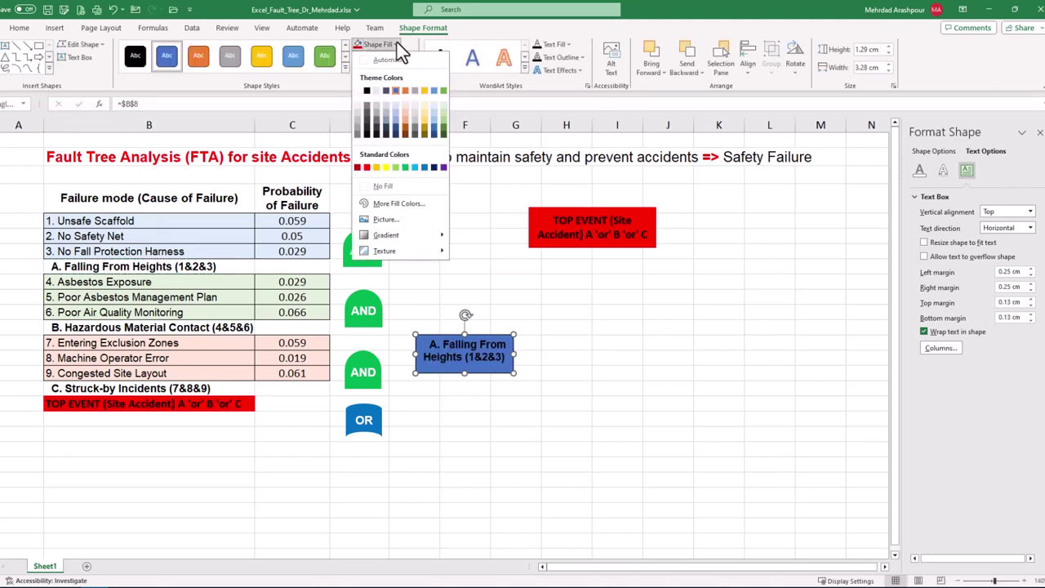
click(376, 168)
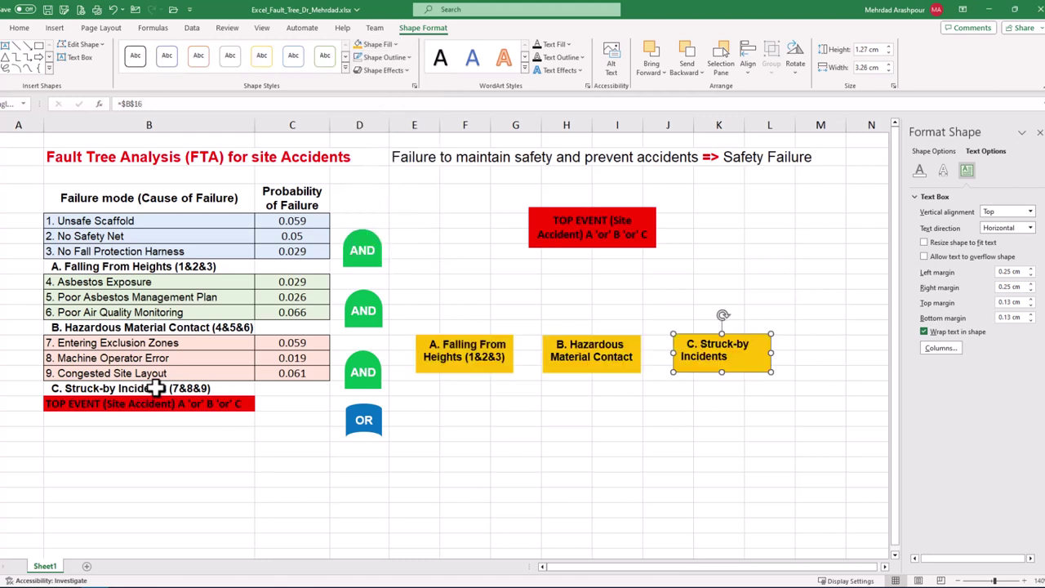
Step: Centre the text of the intermediate event boxes both vertically and horizontally
click(29, 27)
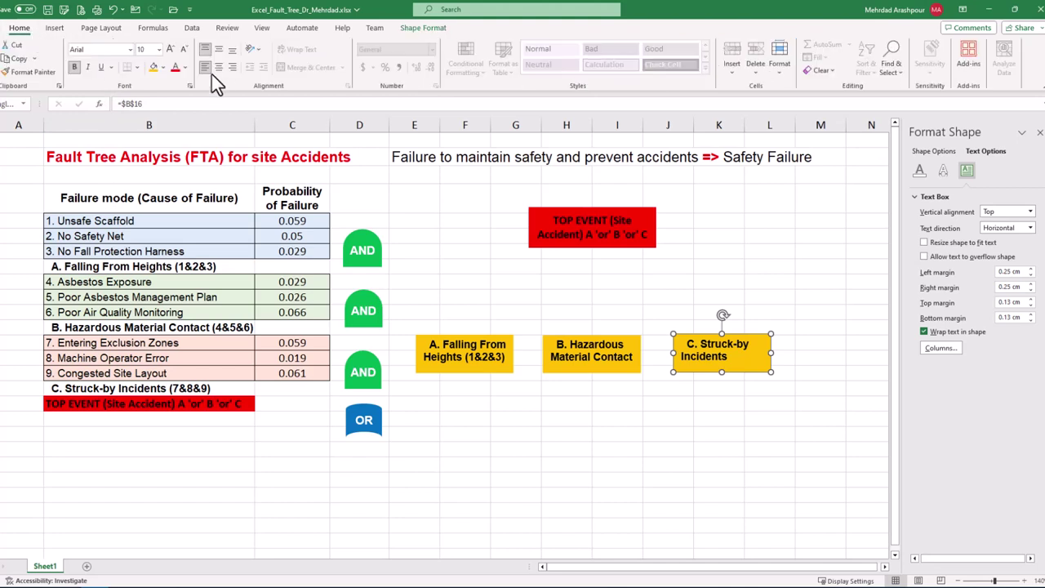
click(218, 49)
click(217, 67)
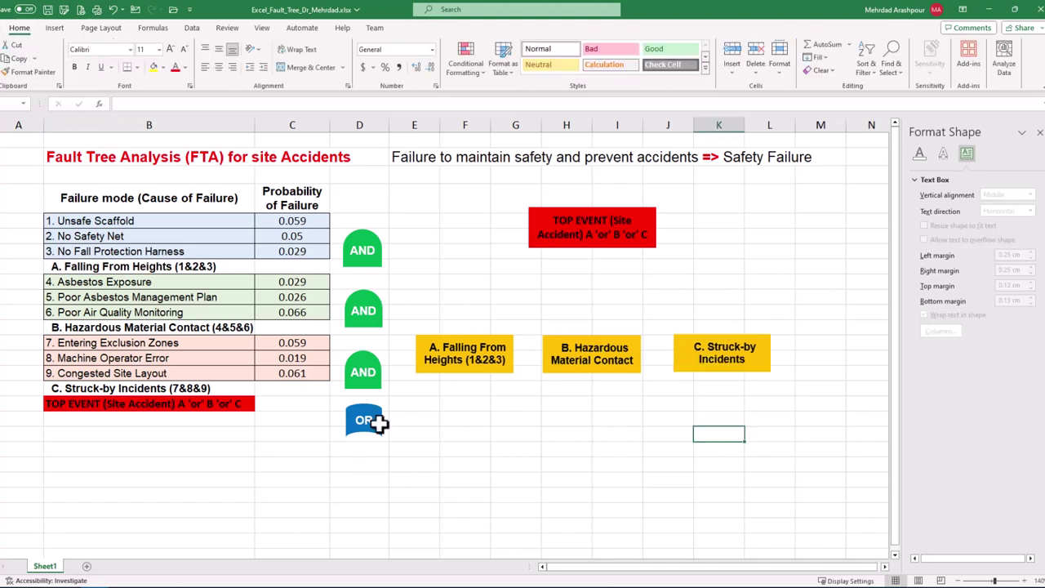
Step: Move the OR gate beneath the top event box and connect the two with a straight vertical line
drag(380, 422, 609, 284)
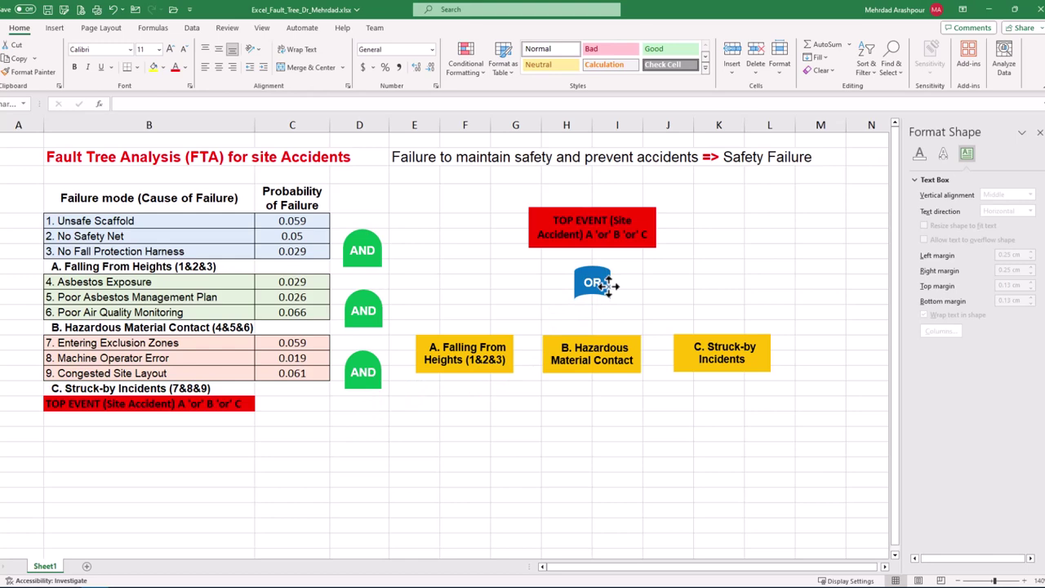
click(55, 28)
click(123, 71)
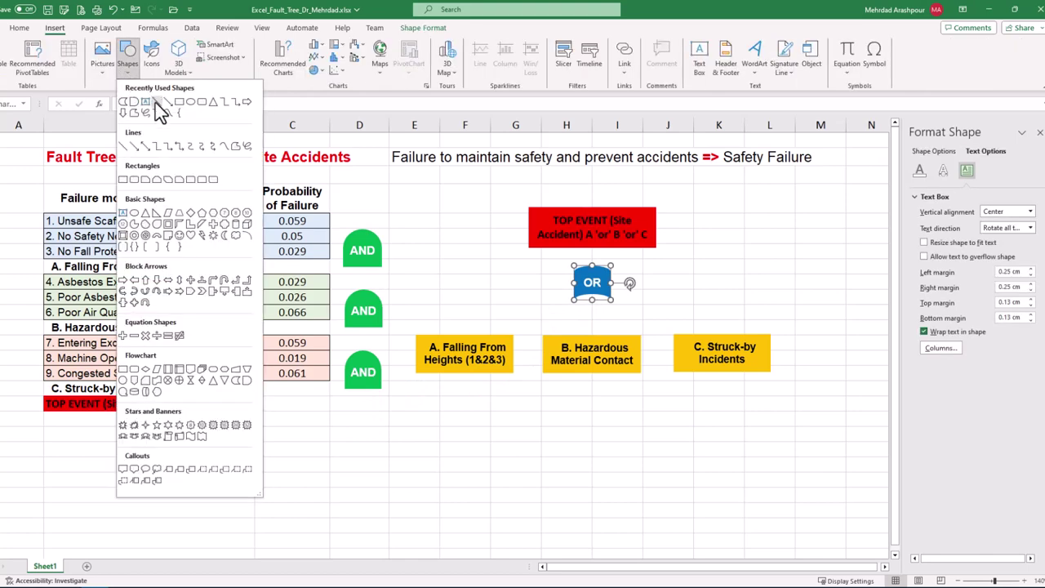
click(158, 113)
drag(592, 248, 592, 265)
click(668, 281)
Step: Connect the bottom of the OR gate to each of the three intermediate event boxes with connector lines
click(127, 65)
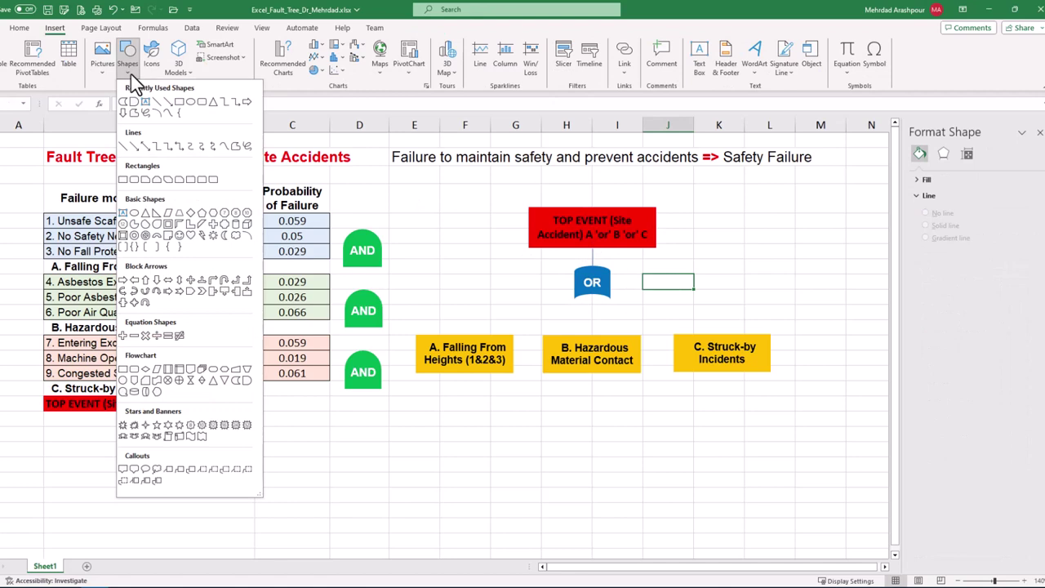
click(155, 145)
drag(592, 297, 465, 335)
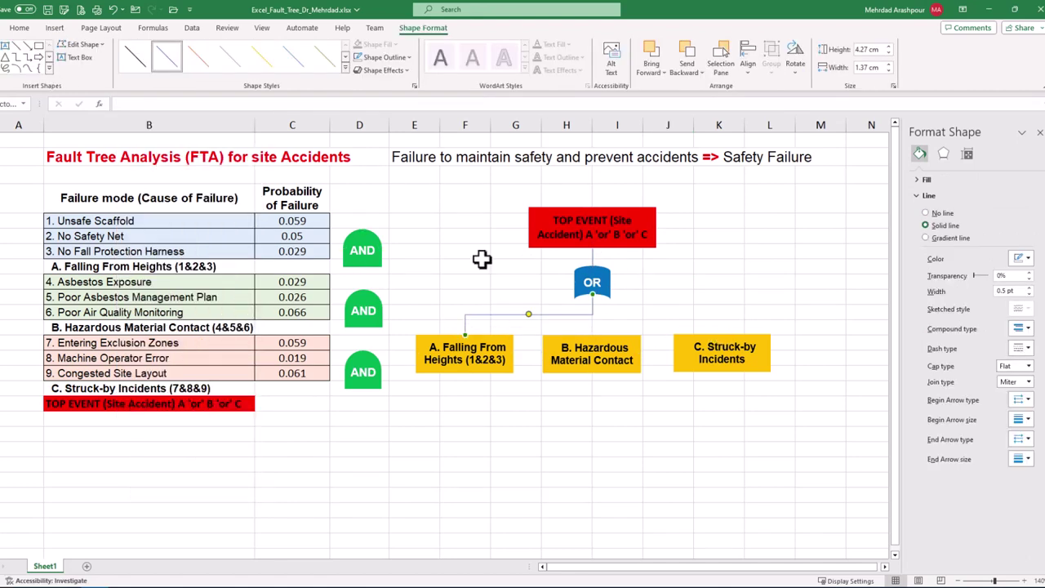
click(28, 58)
drag(592, 297, 725, 330)
click(28, 58)
drag(592, 298, 592, 334)
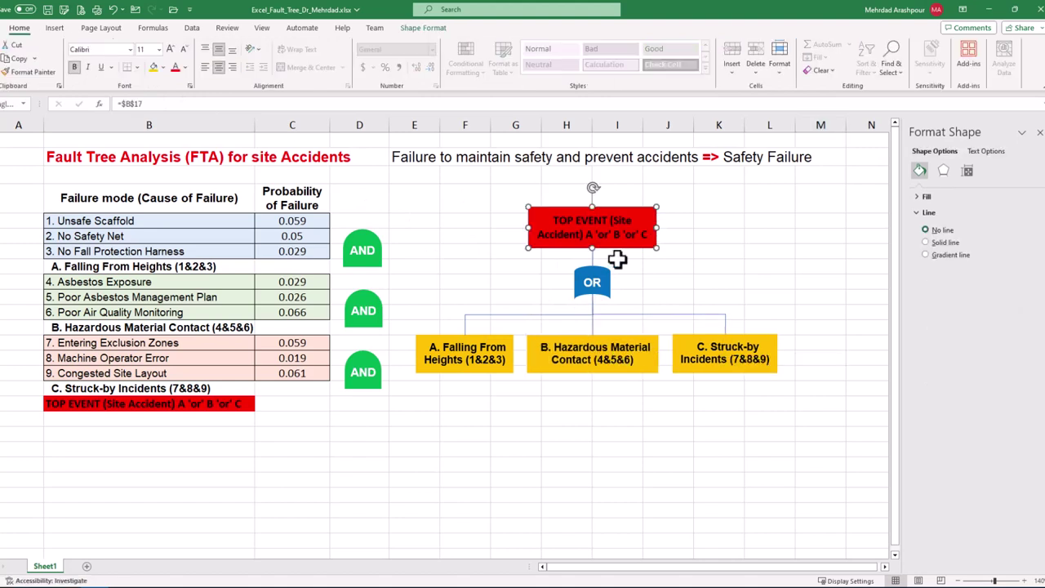
Step: Group the top event, OR gate, connectors and three intermediate event boxes, and move the group slightly down
shift+click(592, 278)
ctrl+click(560, 315)
ctrl+click(593, 325)
ctrl+click(612, 314)
shift+click(511, 363)
shift+click(574, 359)
shift+click(686, 369)
right_click(685, 371)
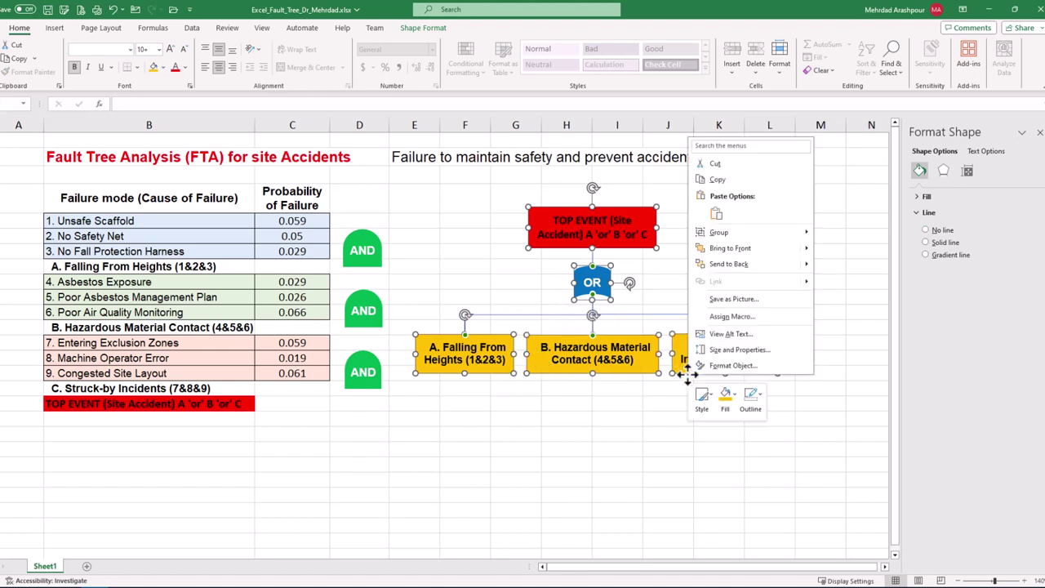
mouse_move(750, 233)
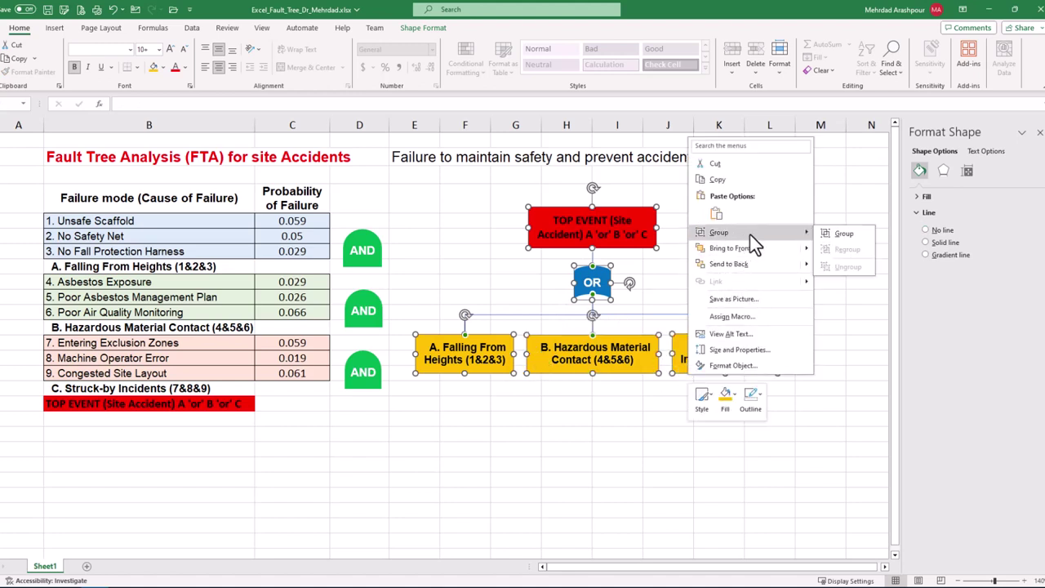
click(841, 233)
mouse_move(786, 236)
mouse_down()
mouse_move(783, 278)
mouse_move(769, 247)
mouse_up()
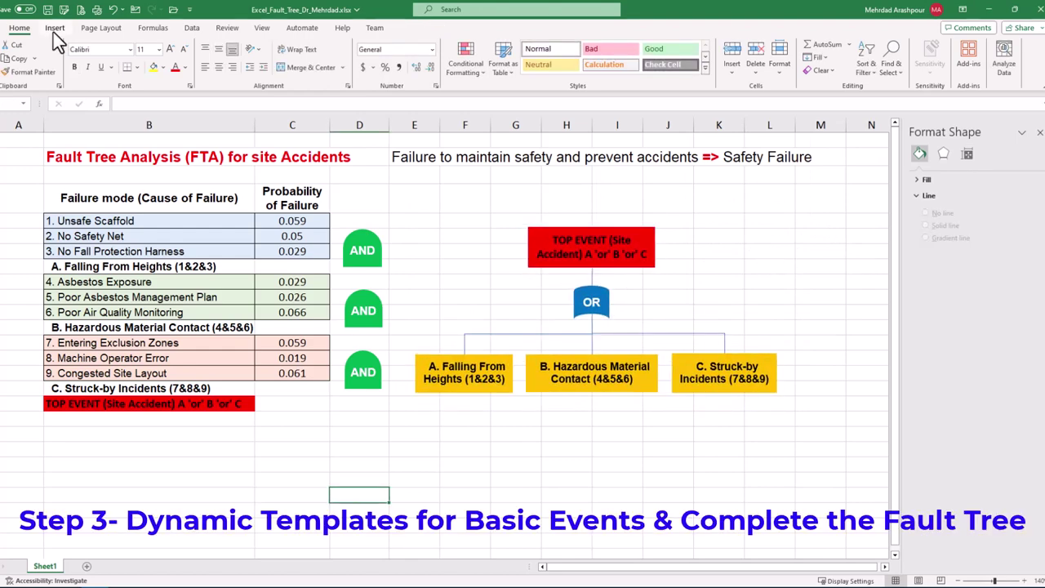
Step: Draw a circle about 2.3 cm in diameter below the tree as the basic event template
click(55, 27)
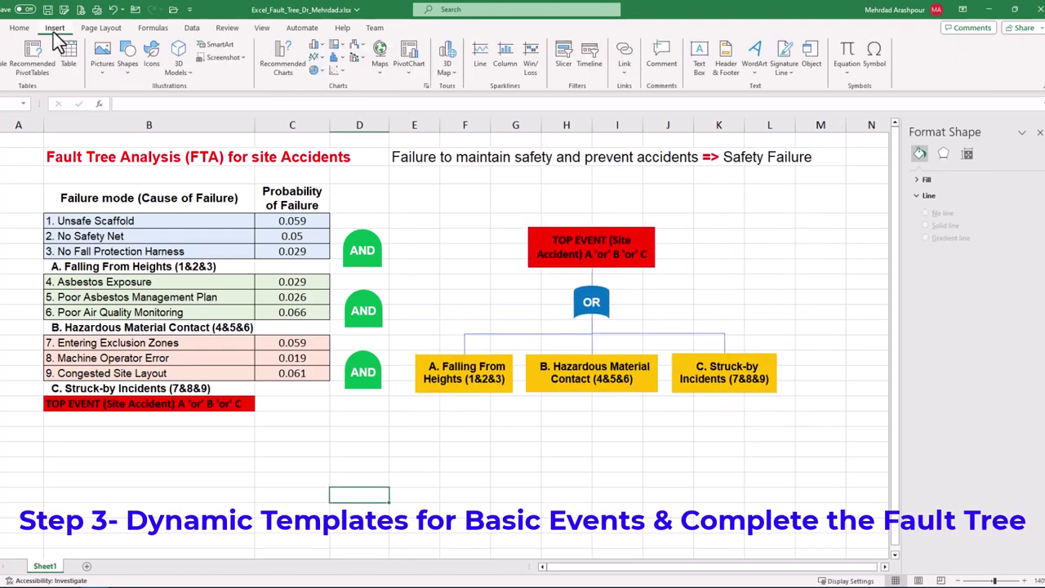
click(128, 65)
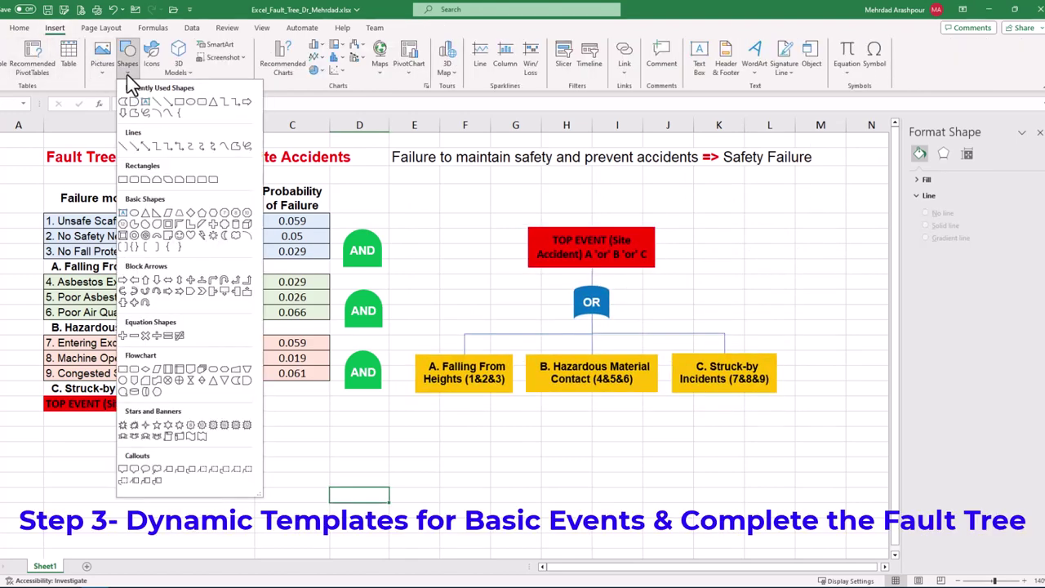
click(185, 103)
drag(434, 456, 480, 527)
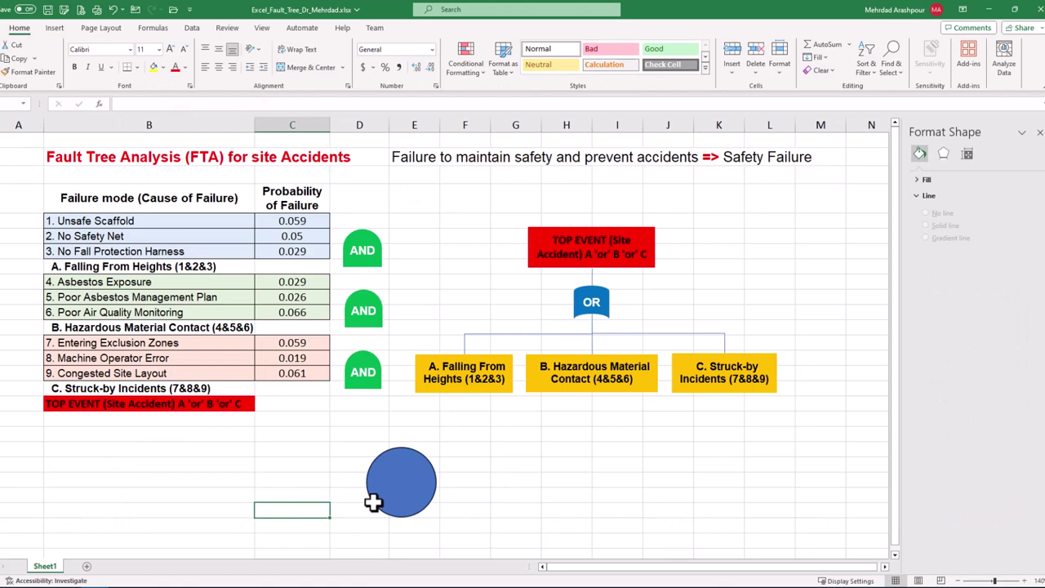
Step: Link the circle's text to cell B5, the Unsafe Scaffold event
click(373, 503)
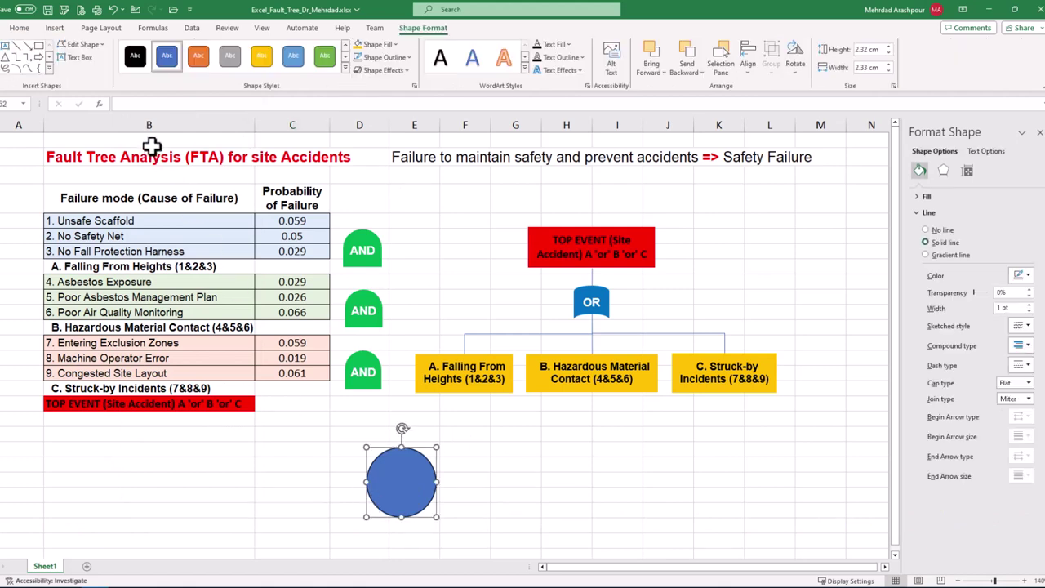
click(138, 103)
text(=)
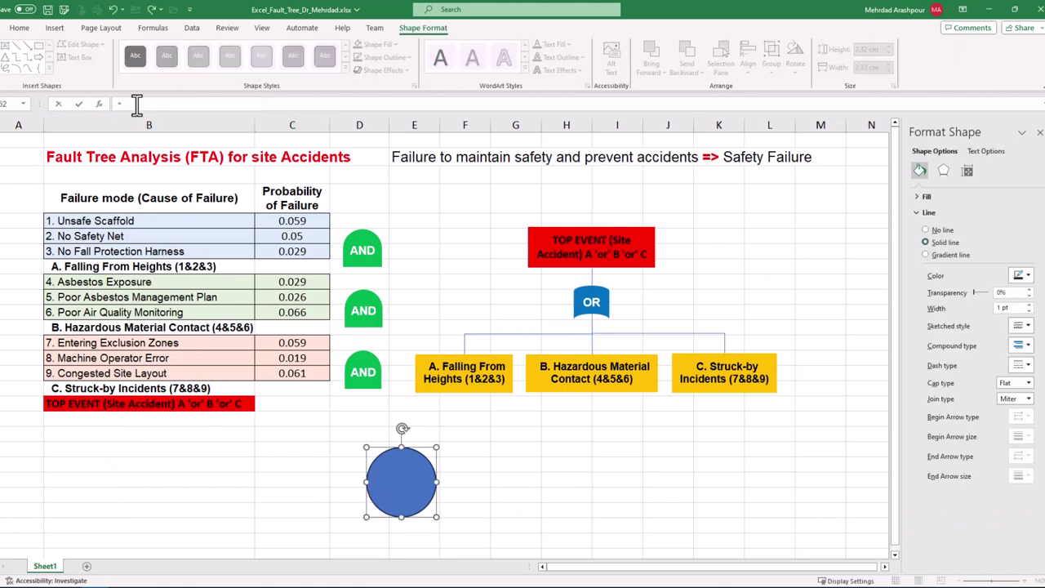
click(117, 218)
key(Return)
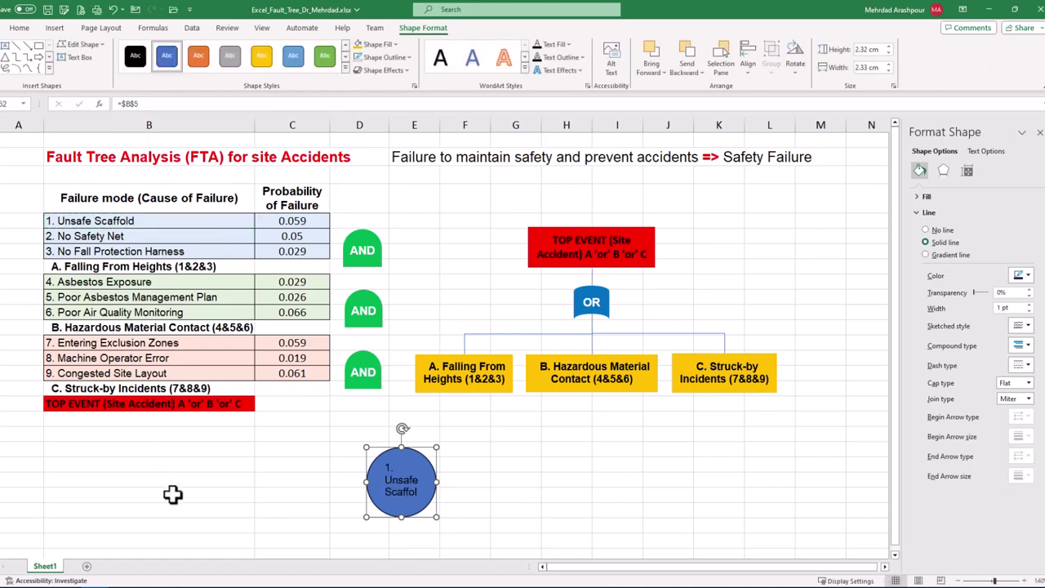
Step: Centre the text in the Unsafe Scaffold circle and fill the circle with light gray
click(24, 31)
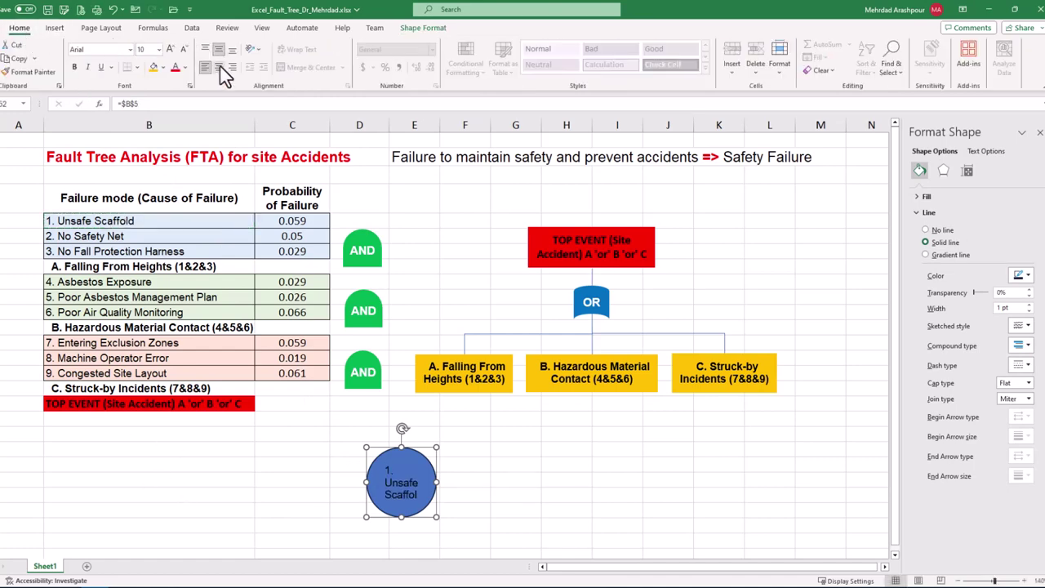
click(430, 31)
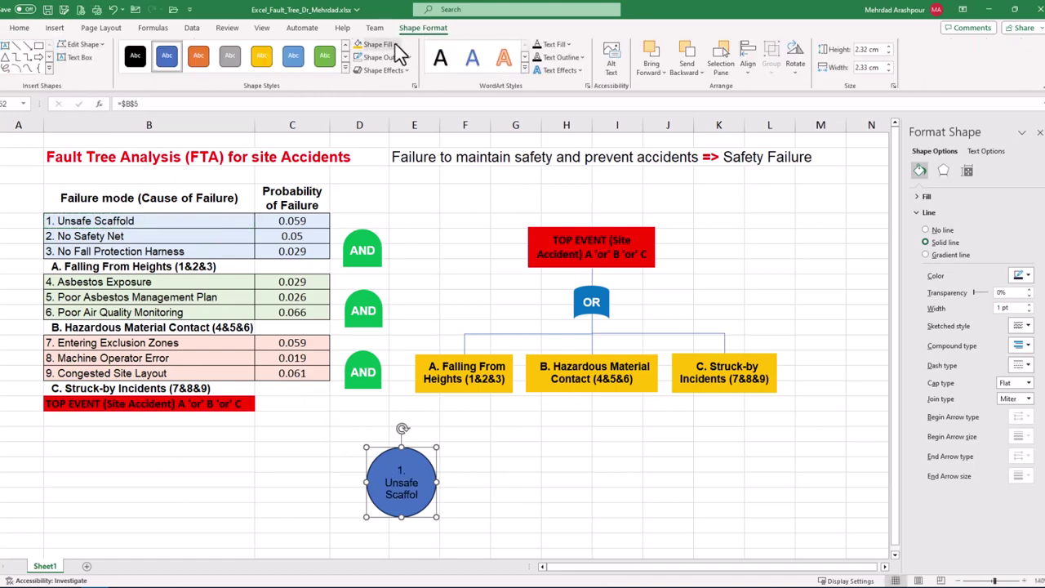
click(395, 44)
click(368, 101)
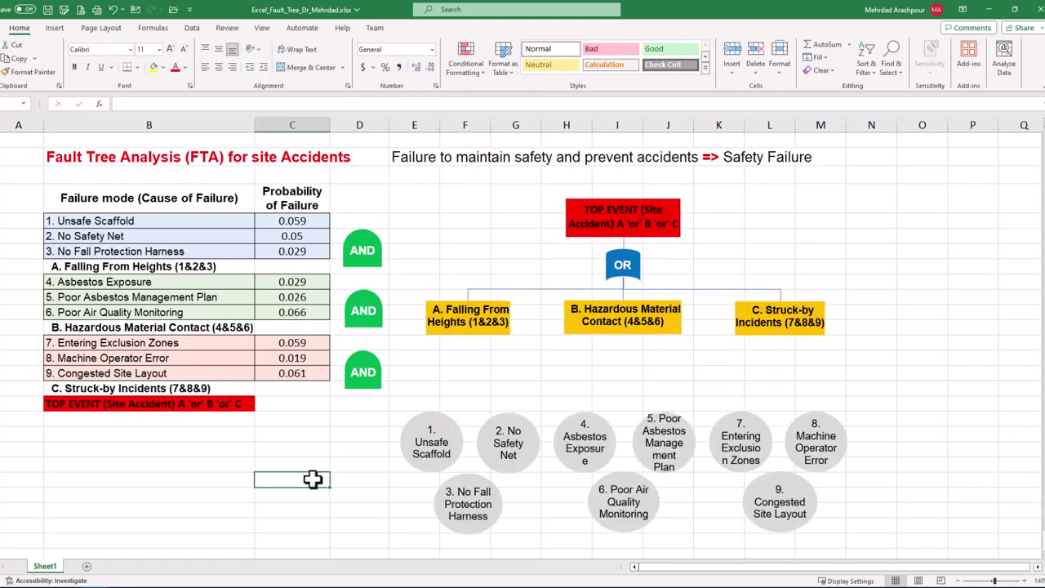
Step: Move the three AND gates into the tree, placing one beneath each intermediate event box
drag(363, 249, 473, 365)
drag(373, 305, 636, 364)
drag(371, 369, 789, 367)
click(292, 449)
Step: Connect each intermediate event box to the AND gate beneath it with a straight vertical line
click(55, 28)
click(127, 64)
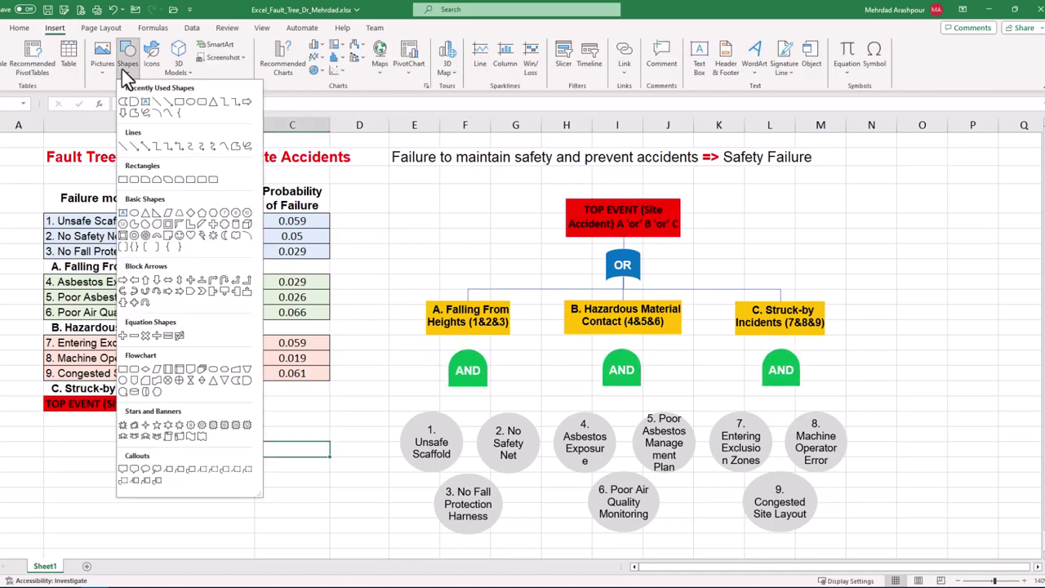
click(157, 101)
drag(468, 335, 468, 352)
click(18, 47)
drag(622, 334, 622, 350)
click(16, 47)
drag(780, 335, 781, 349)
click(871, 403)
Step: Connect the AND gate under Falling From Heights to circles 1 and 2 with elbow connectors and to circle 3 with a vertical line
click(55, 28)
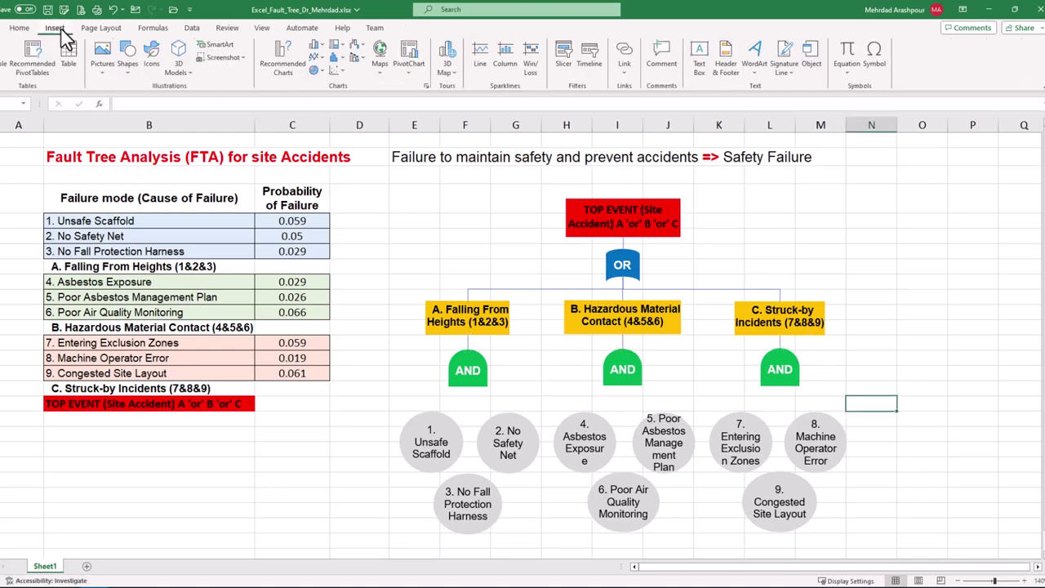
click(126, 63)
click(229, 104)
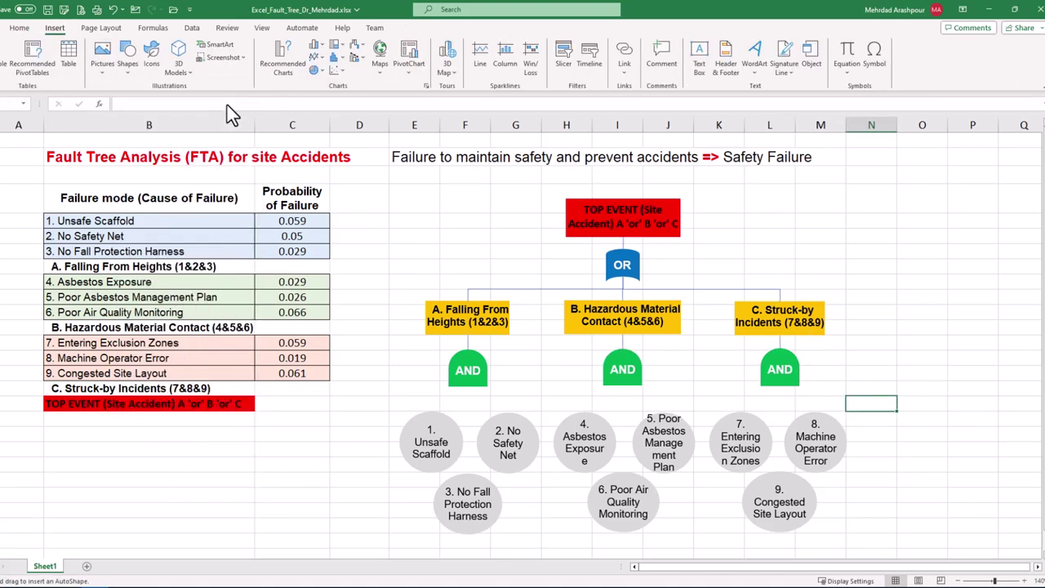
mouse_move(467, 384)
mouse_down()
mouse_move(427, 408)
mouse_move(508, 412)
mouse_move(467, 473)
mouse_up()
click(16, 57)
click(16, 57)
Step: Connect the AND gate under Hazardous Material Contact to circles 4 and 5 with elbow connectors and to circle 6 with a vertical line
click(16, 57)
mouse_move(622, 385)
mouse_down()
mouse_move(584, 412)
mouse_move(663, 412)
mouse_up()
click(16, 57)
click(16, 57)
drag(622, 384, 623, 472)
Step: Connect the AND gate under Struck-by Incidents to circles 7 and 8 with elbow connectors and to circle 9 with a vertical line
click(16, 58)
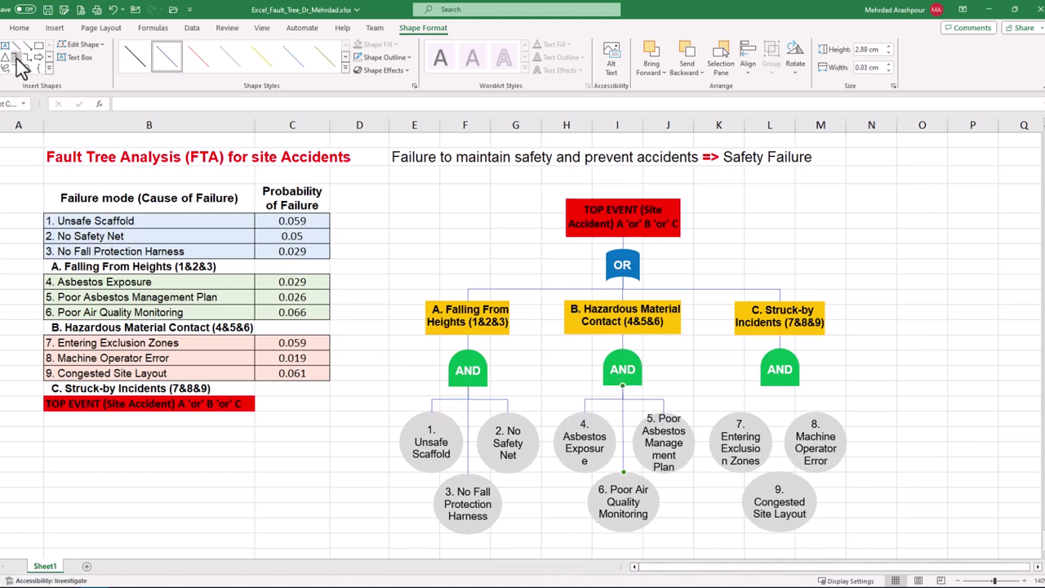
drag(779, 384, 740, 412)
click(16, 57)
mouse_move(780, 384)
mouse_down()
mouse_move(815, 413)
mouse_move(780, 481)
mouse_up()
click(17, 58)
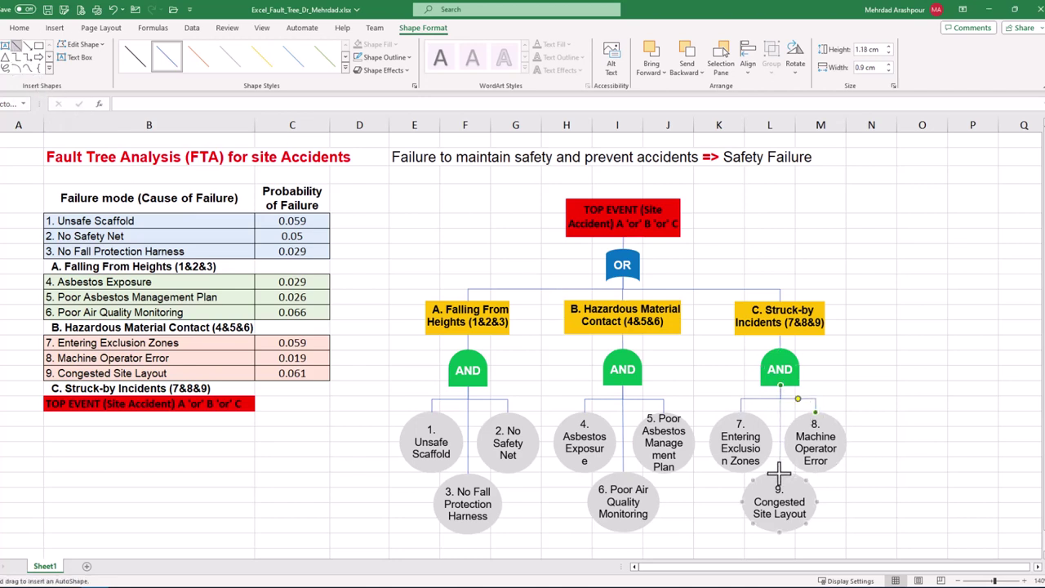
click(943, 454)
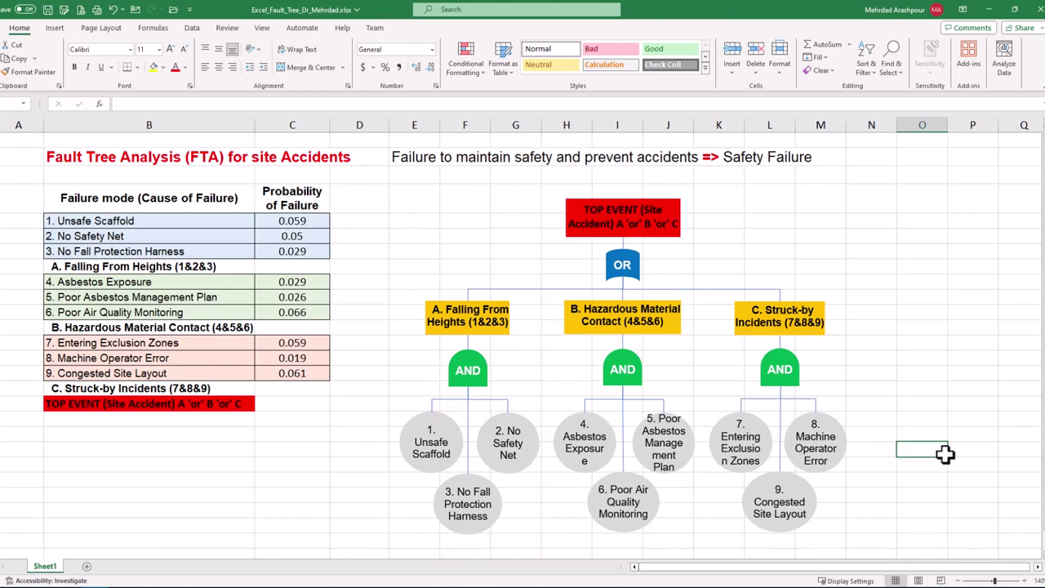
double_click(178, 267)
drag(178, 267, 213, 272)
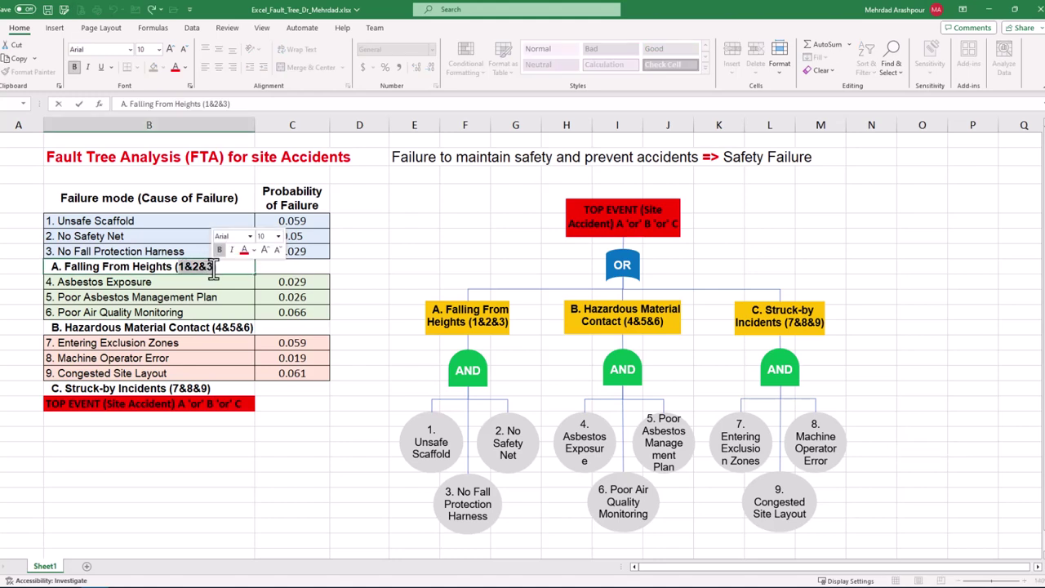
click(2, 220)
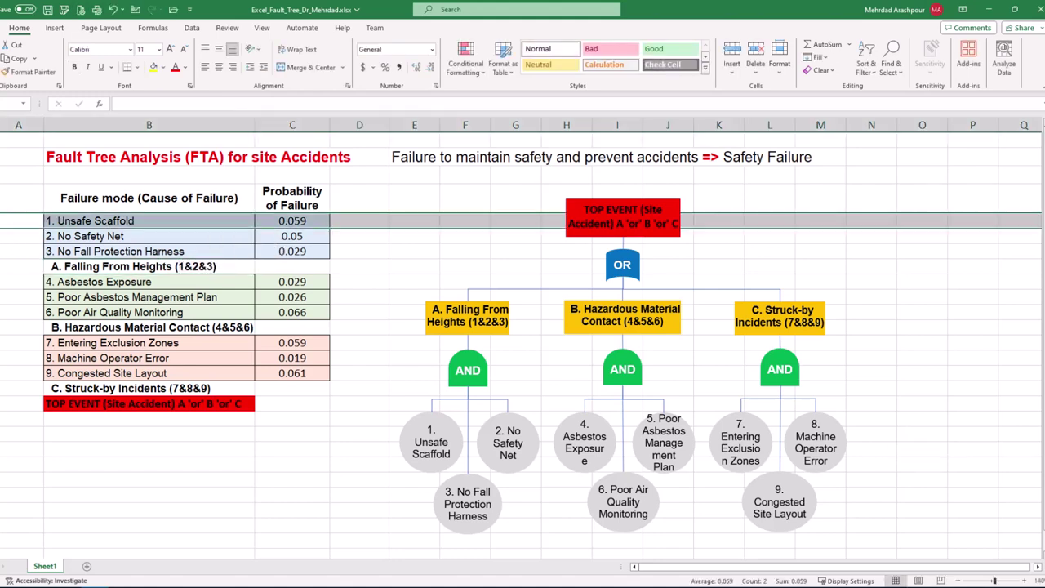
click(2, 235)
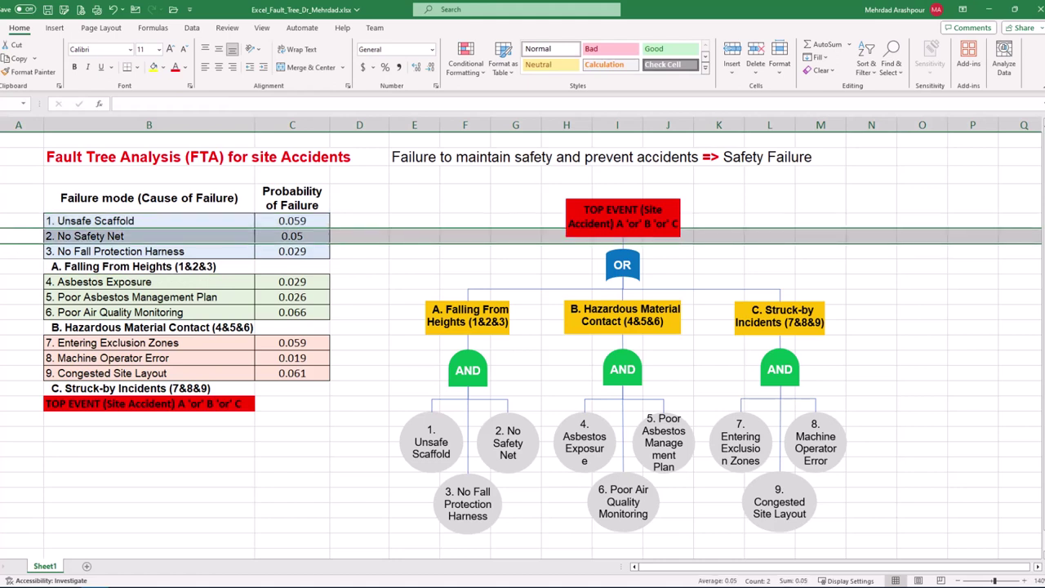
click(1, 251)
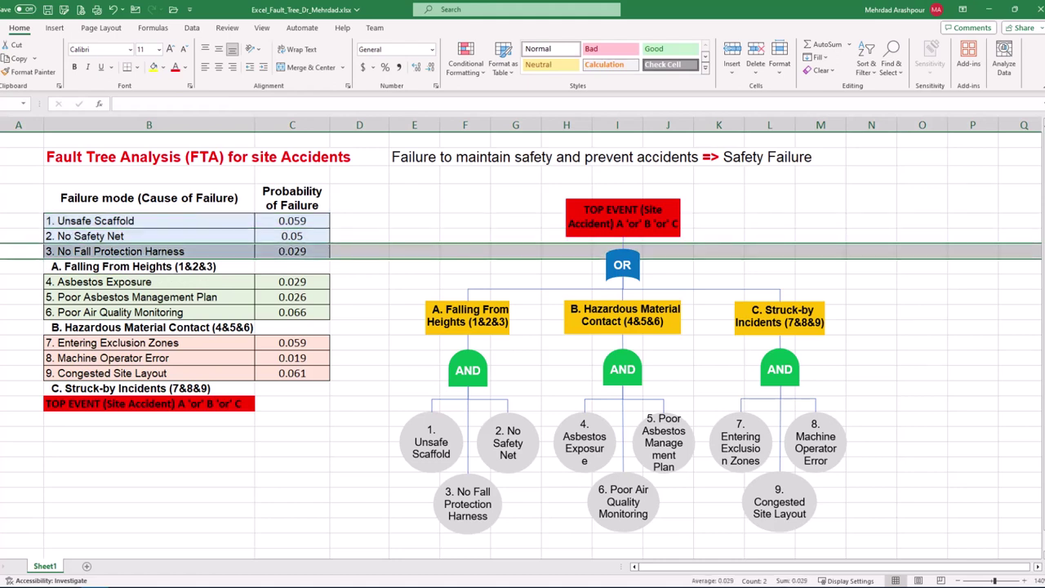
Step: Calculate the Falling From Heights probability in C8 as the PRODUCT of C5:C7
click(279, 266)
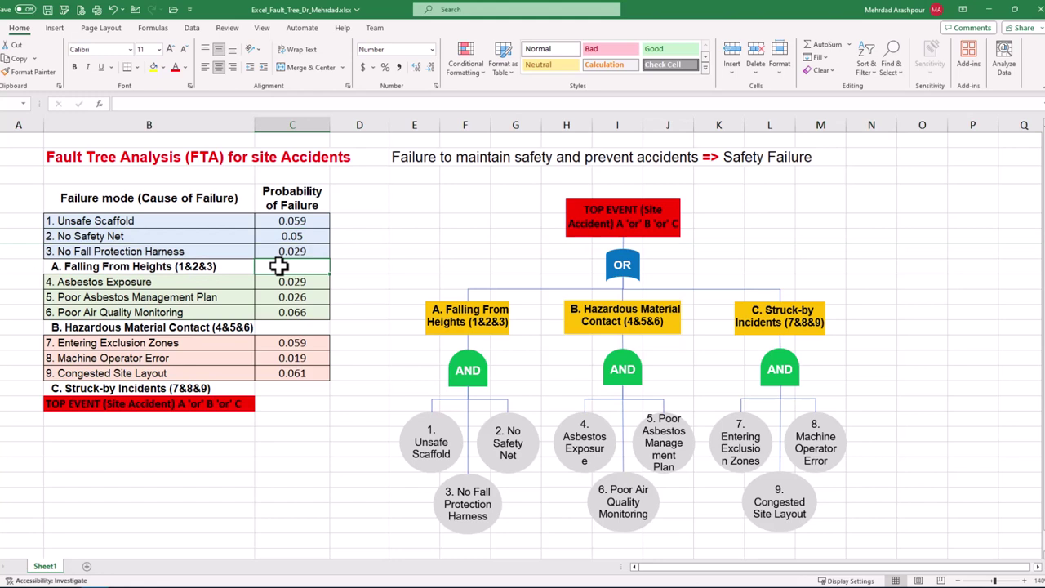
text(=)
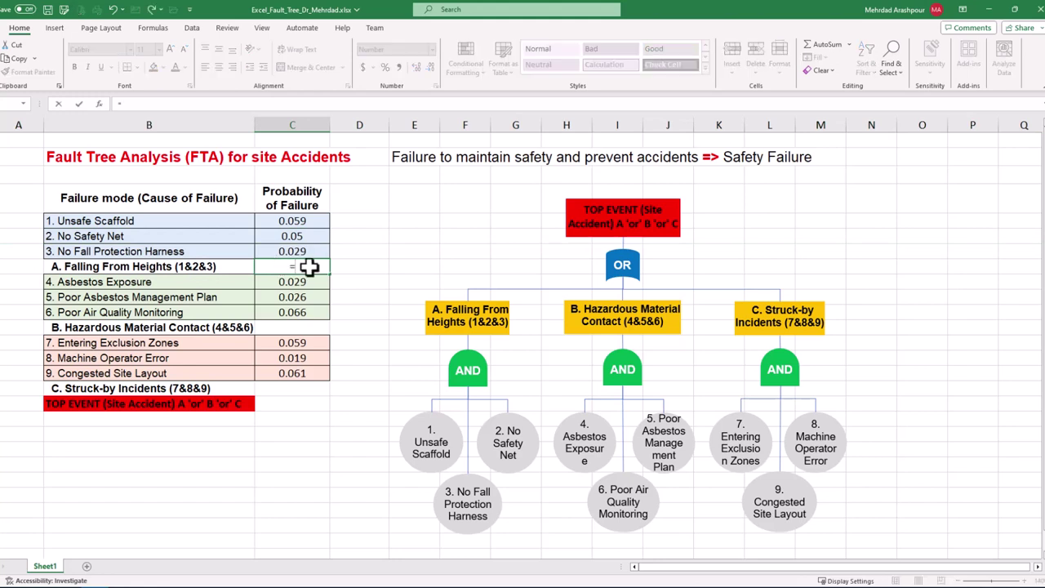
text(PRO)
double_click(342, 290)
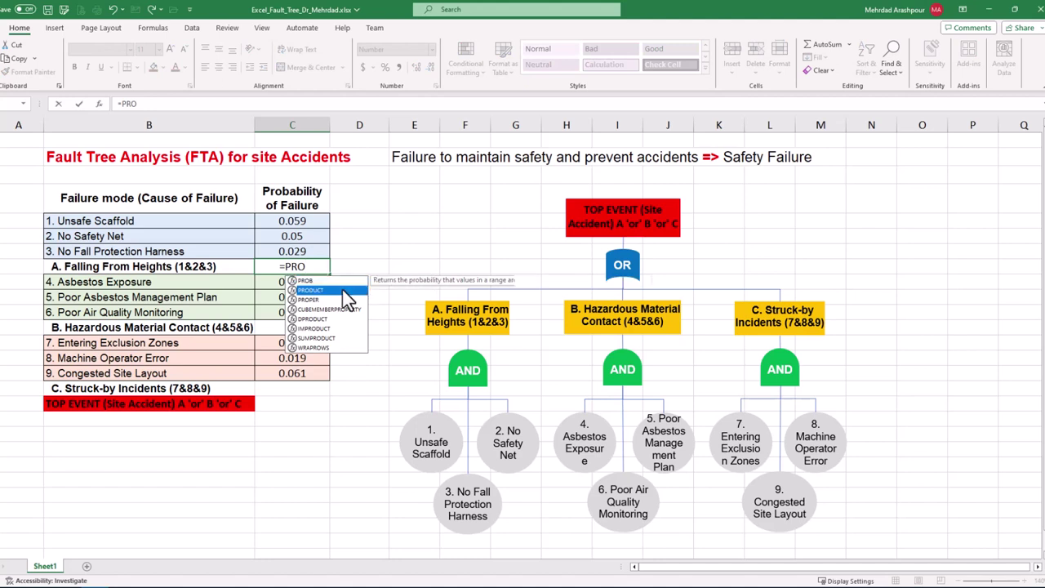
drag(318, 220, 318, 249)
key(Return)
Step: Calculate the Hazardous Material Contact probability in C12 as the PRODUCT of C9:C11
text(=PRO)
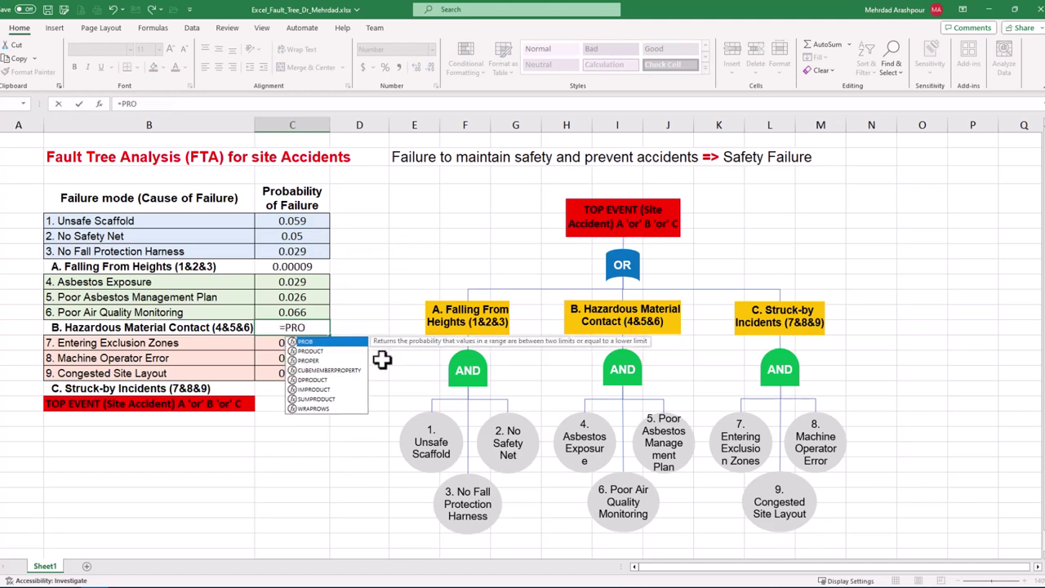
double_click(348, 353)
drag(318, 282, 312, 313)
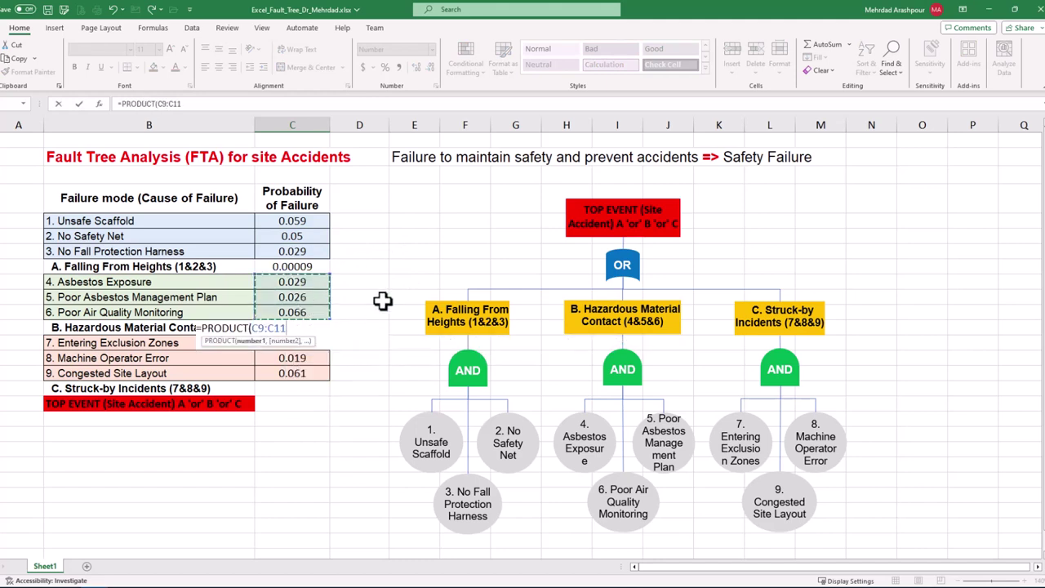
key(Return)
Step: Calculate the Struck-by Incidents probability in C16 as the PRODUCT of C13:C15
click(320, 387)
text(=PR)
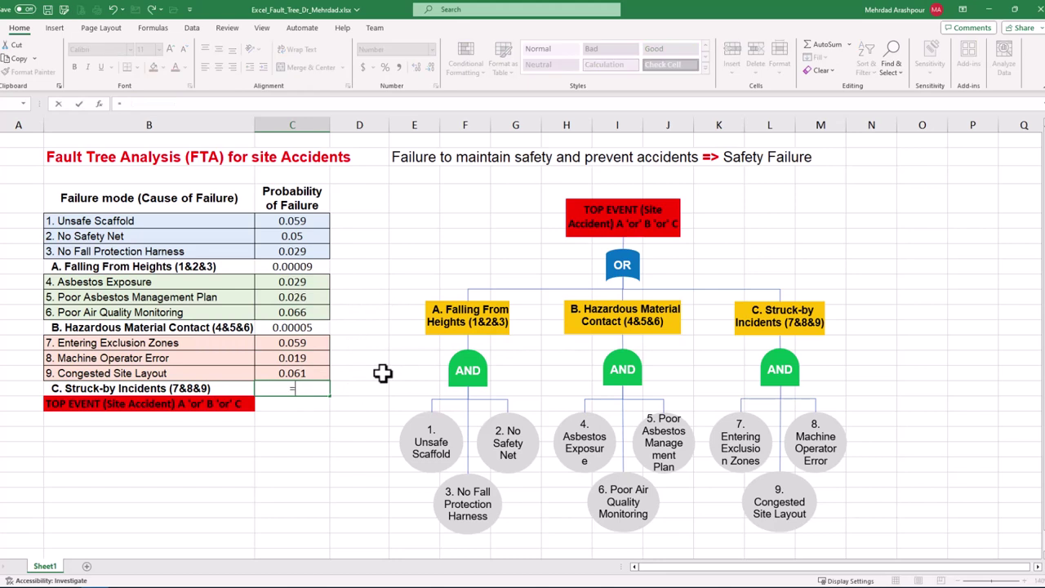
key(Down)
key(Down)
key(Down)
key(Down)
key(Tab)
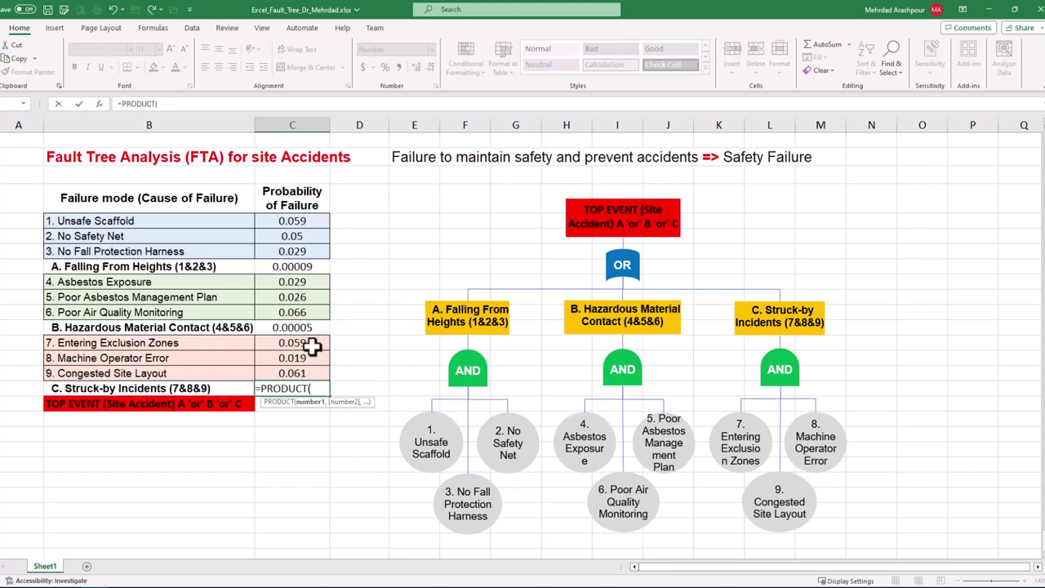
drag(312, 344, 314, 371)
key(Return)
double_click(182, 404)
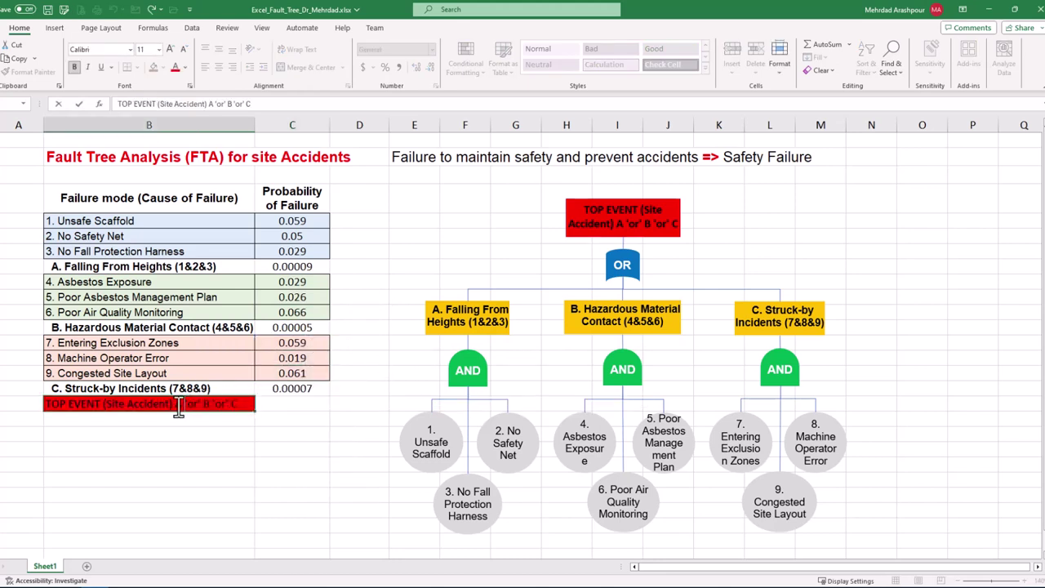
drag(175, 404, 239, 406)
click(2, 266)
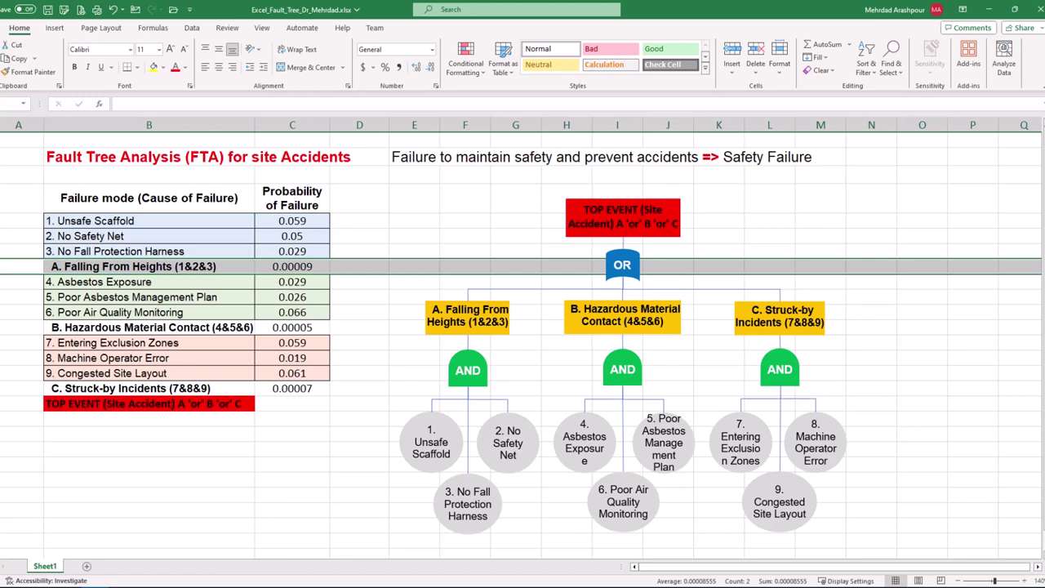
click(2, 326)
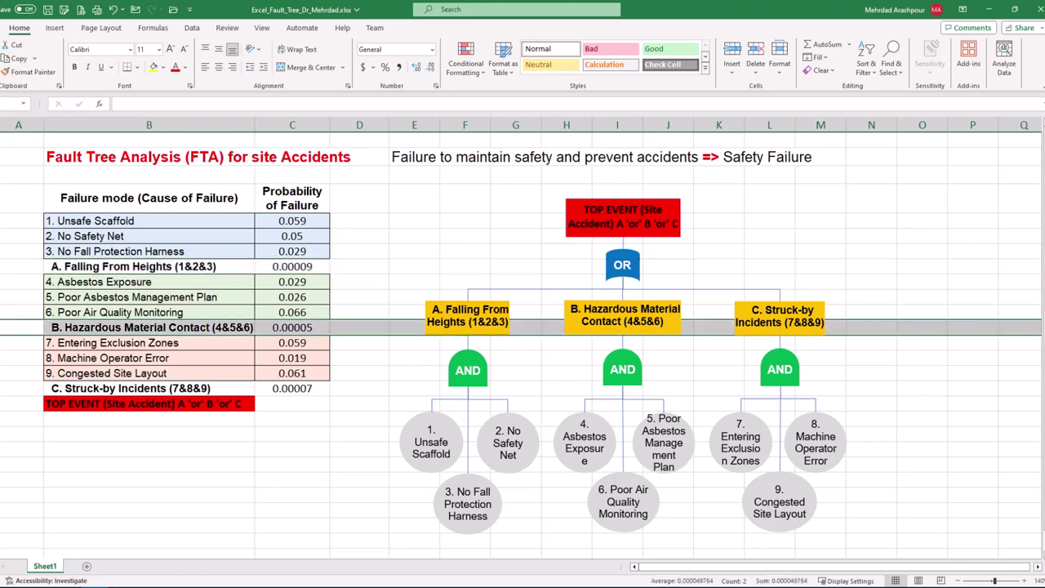
click(2, 403)
Step: Calculate the top event probability in C17 with the formula =SUM(C8,C12,C16)
click(299, 402)
text(=)
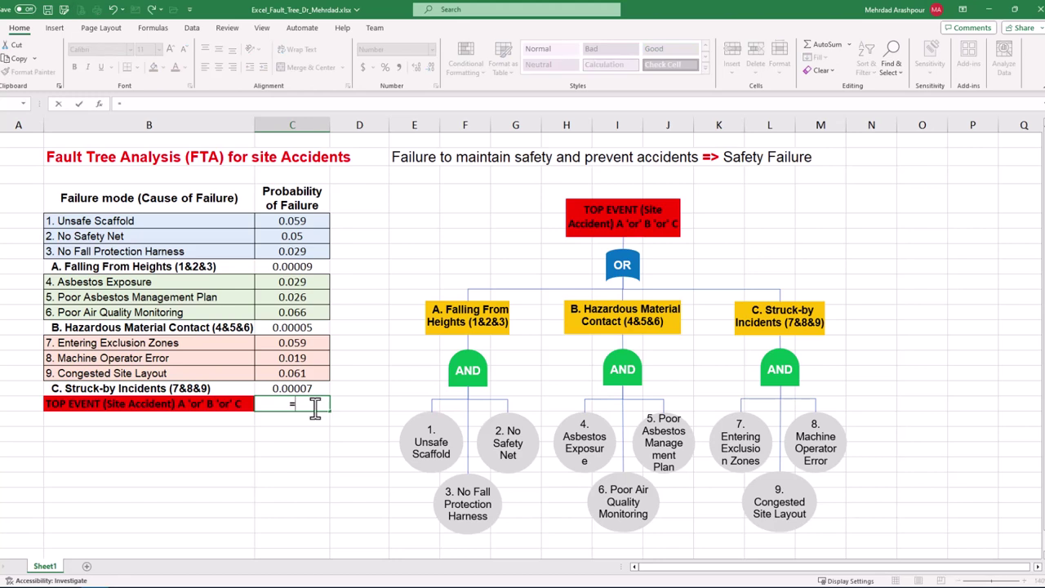
text(SUM)
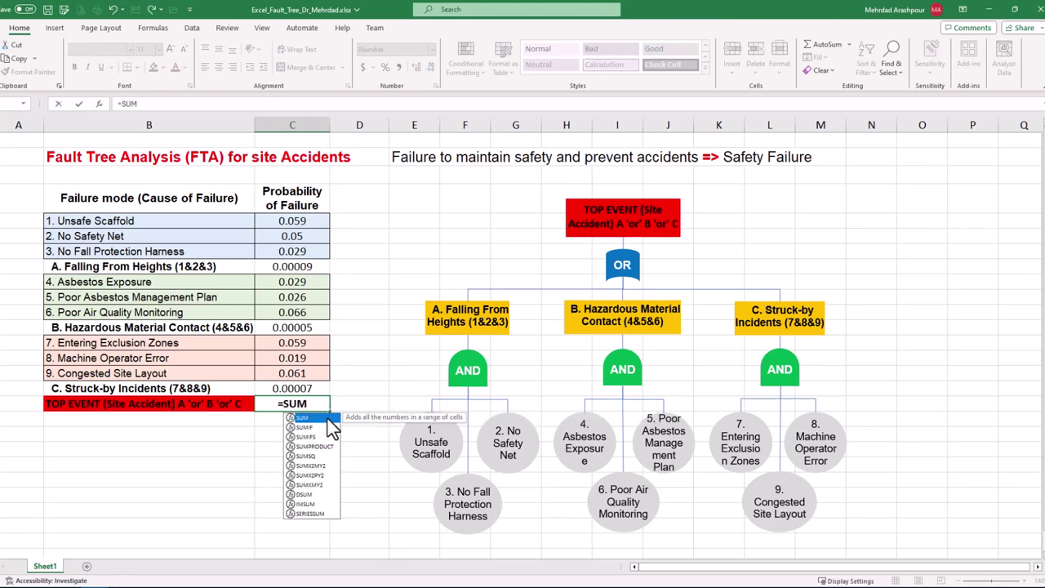
double_click(326, 417)
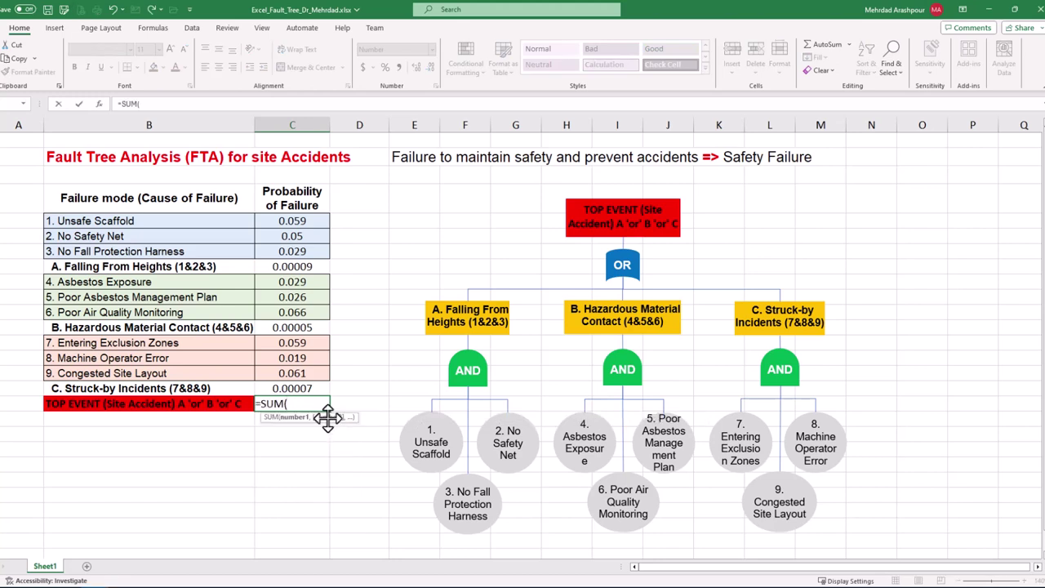
click(305, 268)
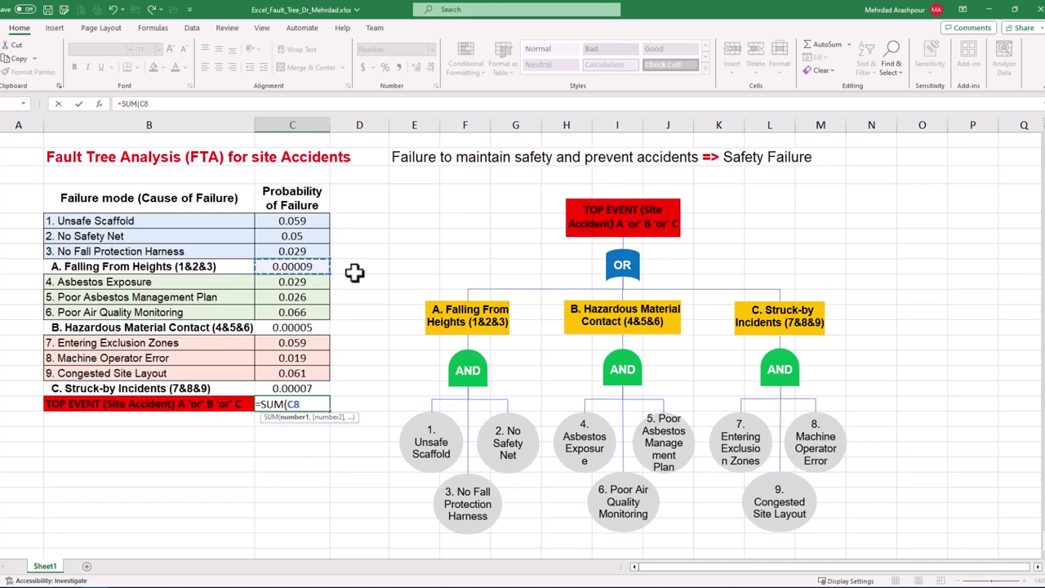
text(,)
click(312, 327)
text(,)
click(319, 387)
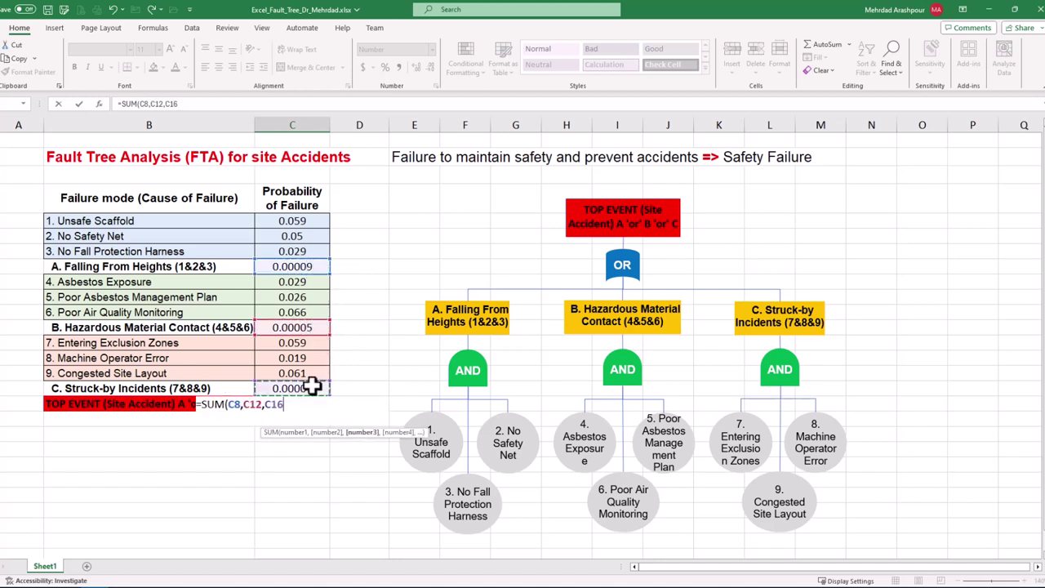
text())
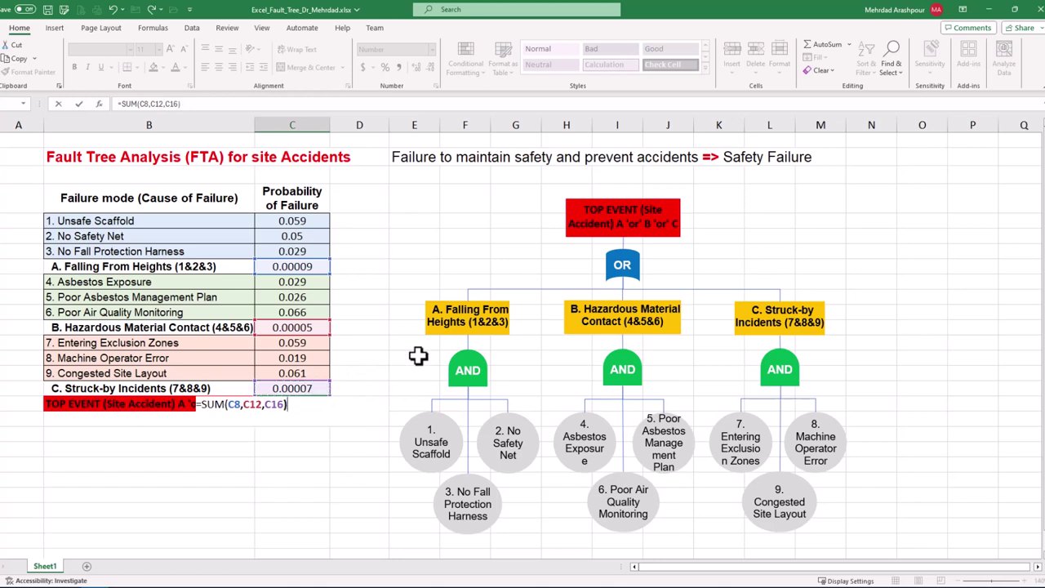
key(Return)
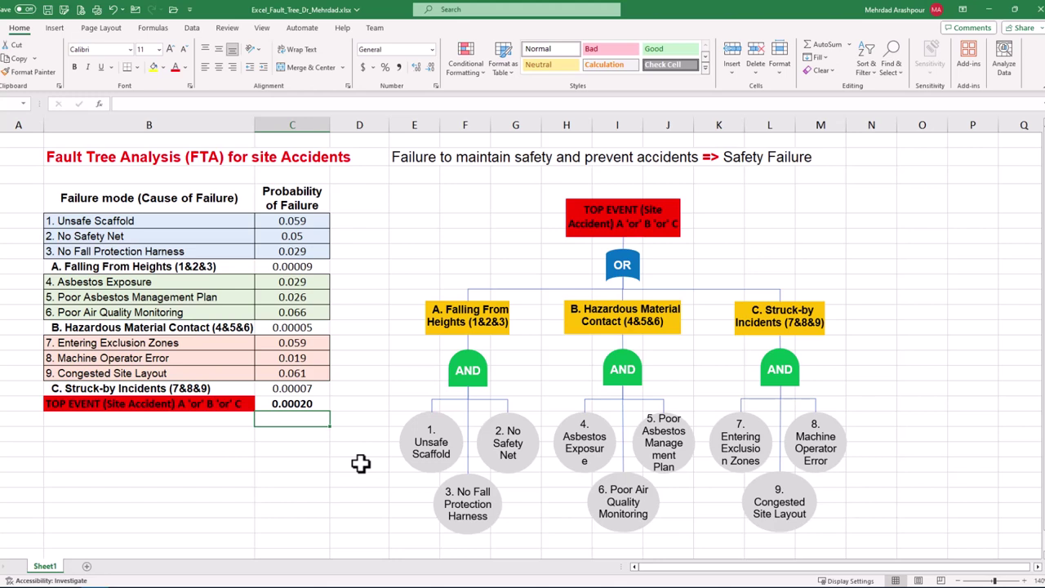
click(327, 399)
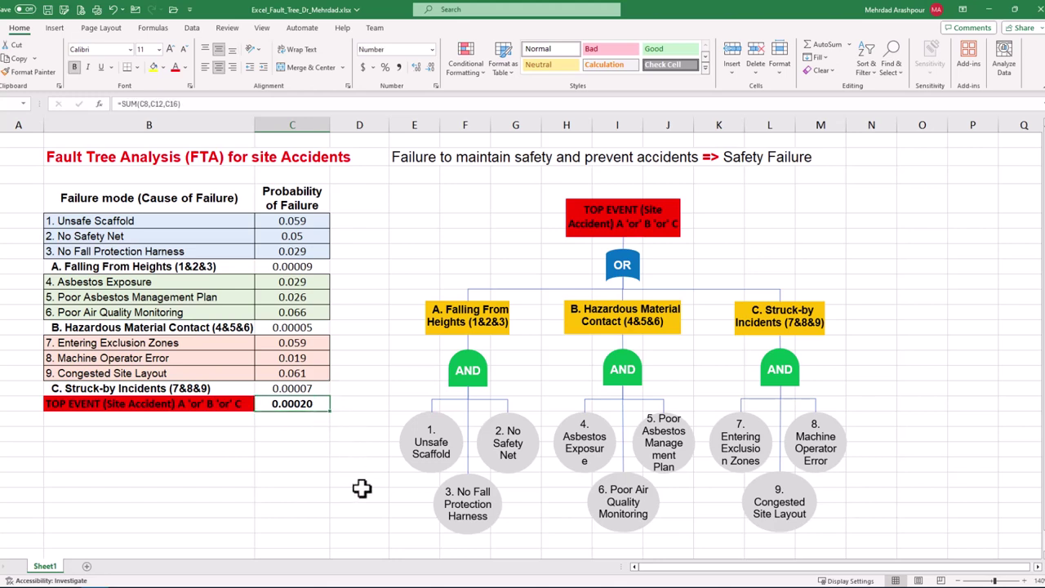